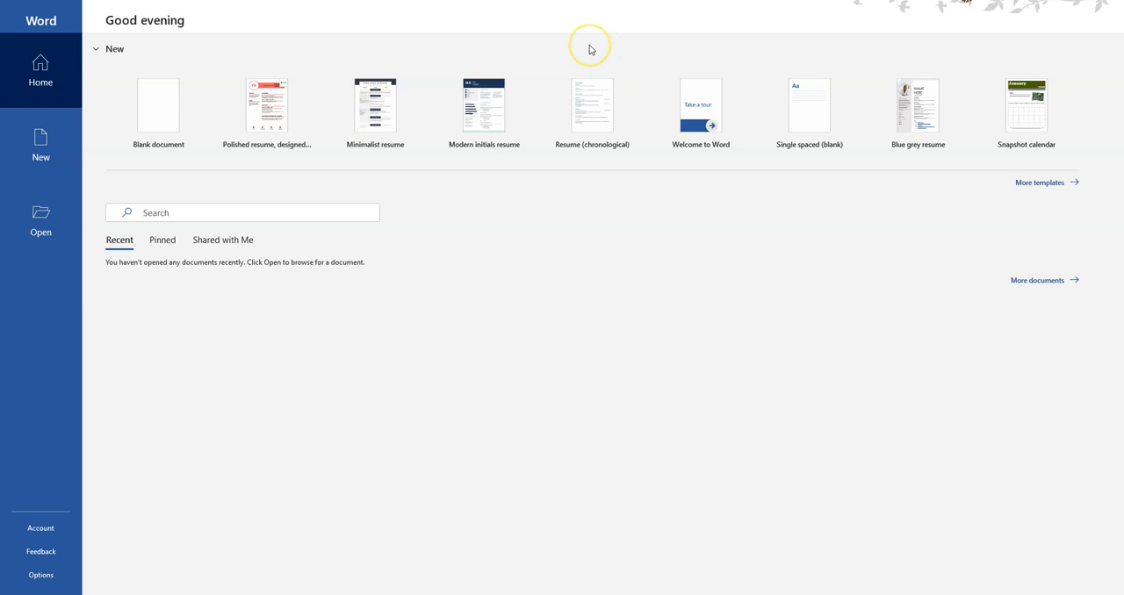
# Step: Create a blank document and set its page margins to the Narrow preset (0.5" on all sides)
pyautogui.click(153, 107)
pyautogui.click(155, 112)
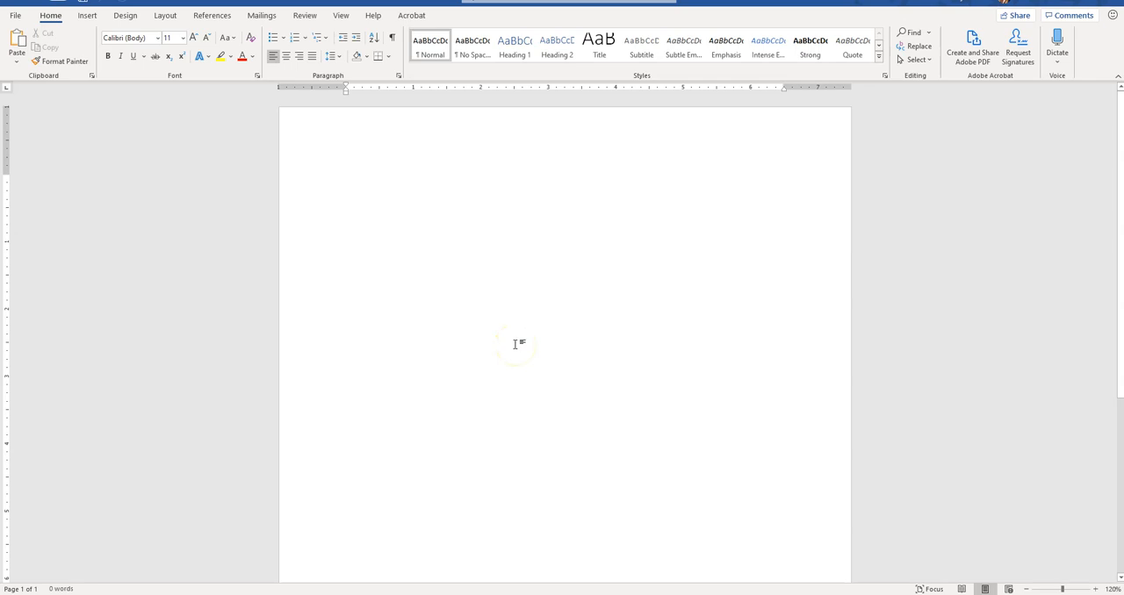
pyautogui.click(166, 16)
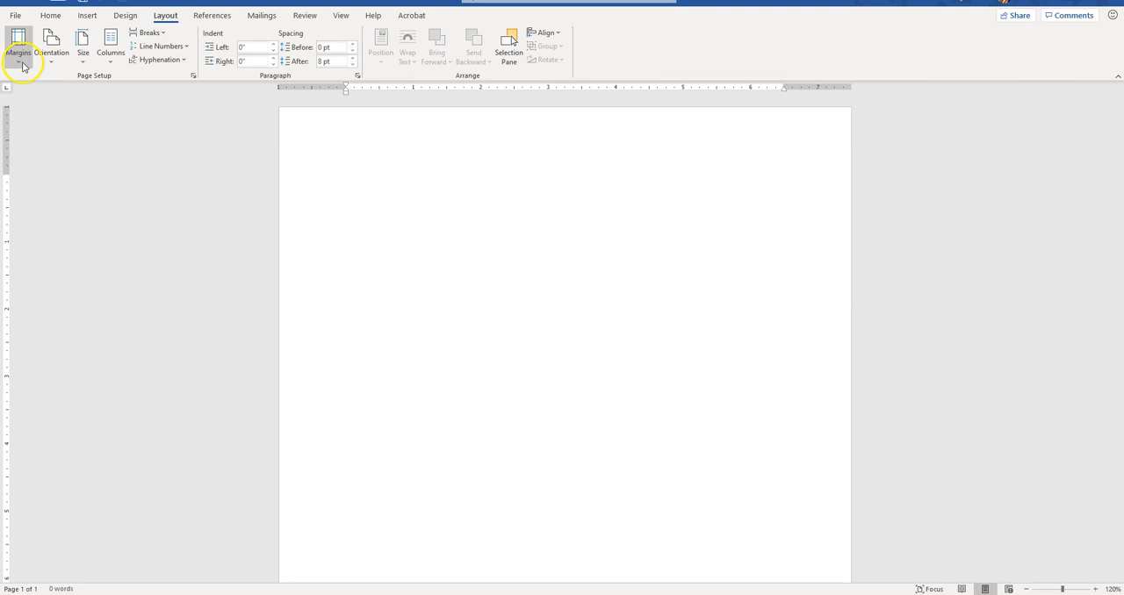
pyautogui.click(21, 59)
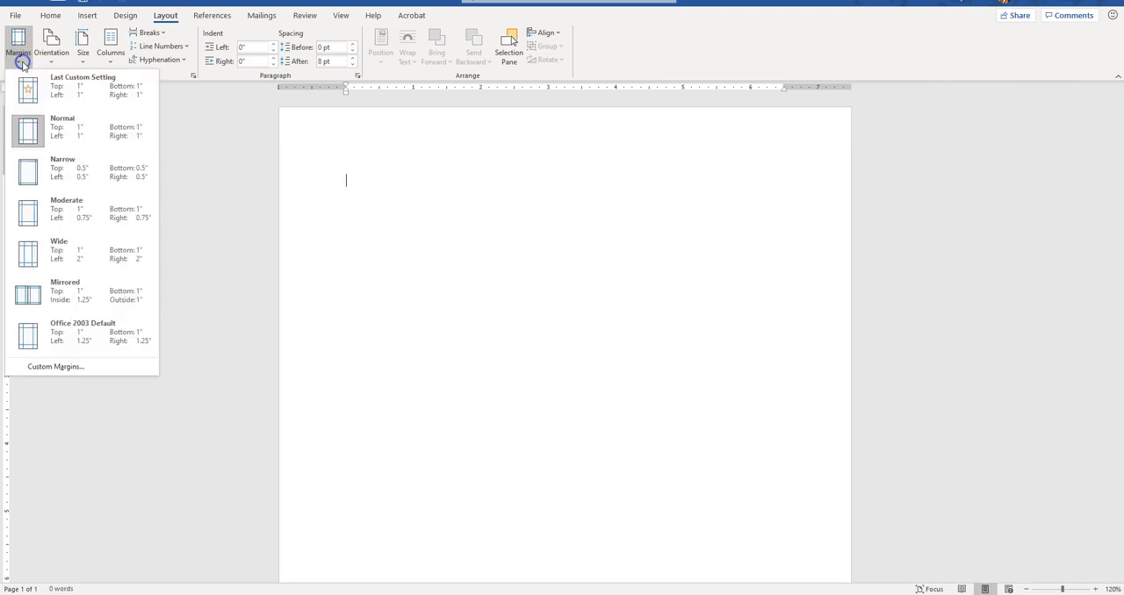
pyautogui.click(64, 182)
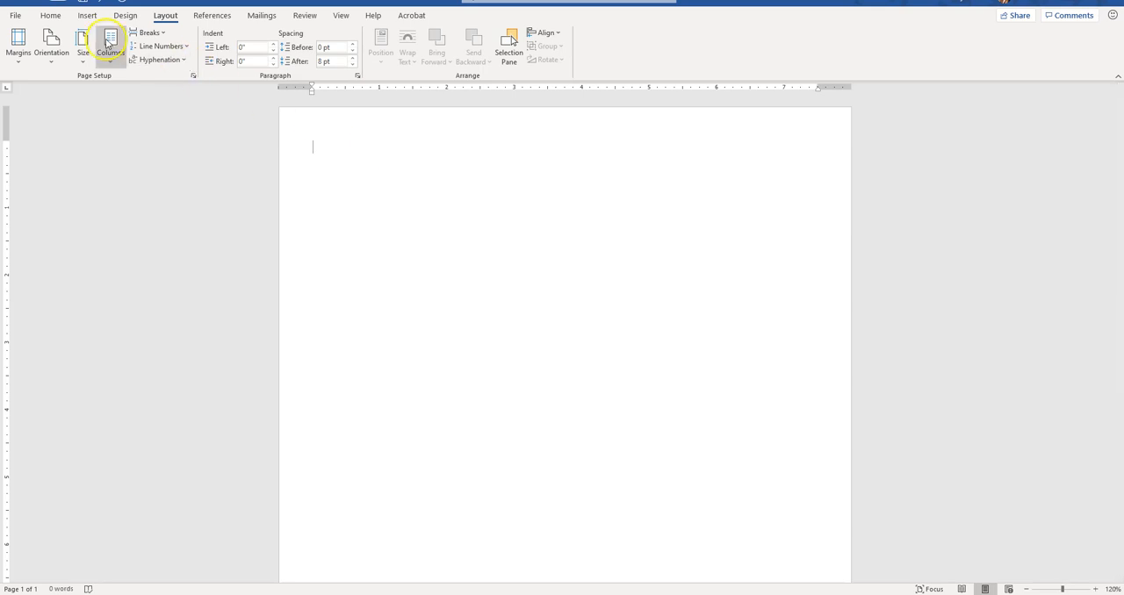
# Step: Insert a 2x2 table and narrow its first column so the divider sits at about 1.8 inches on the ruler
pyautogui.click(90, 15)
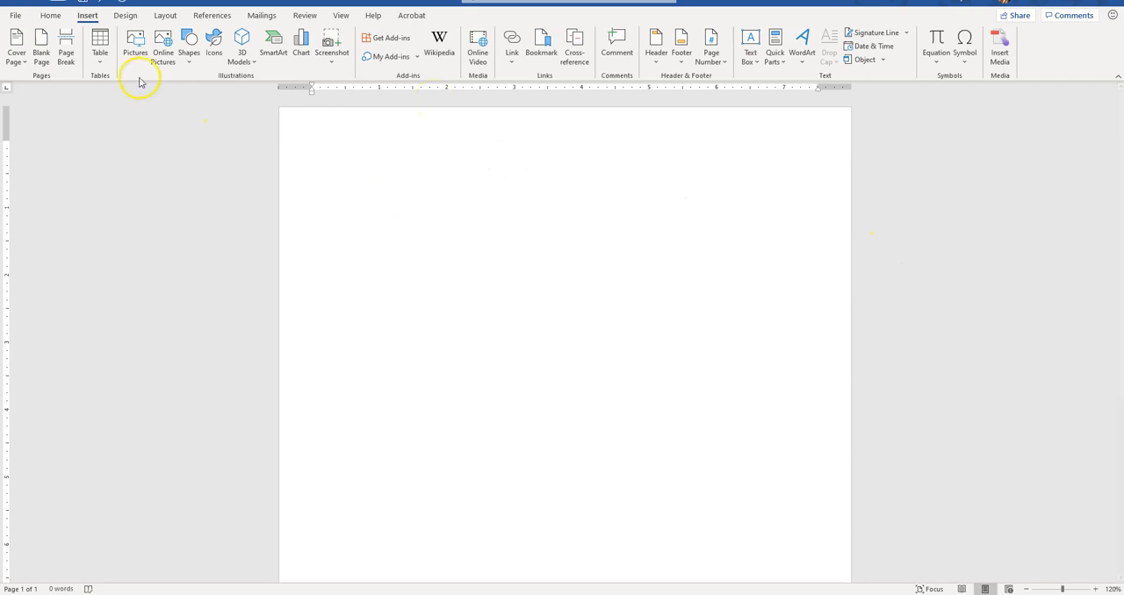
pyautogui.click(100, 55)
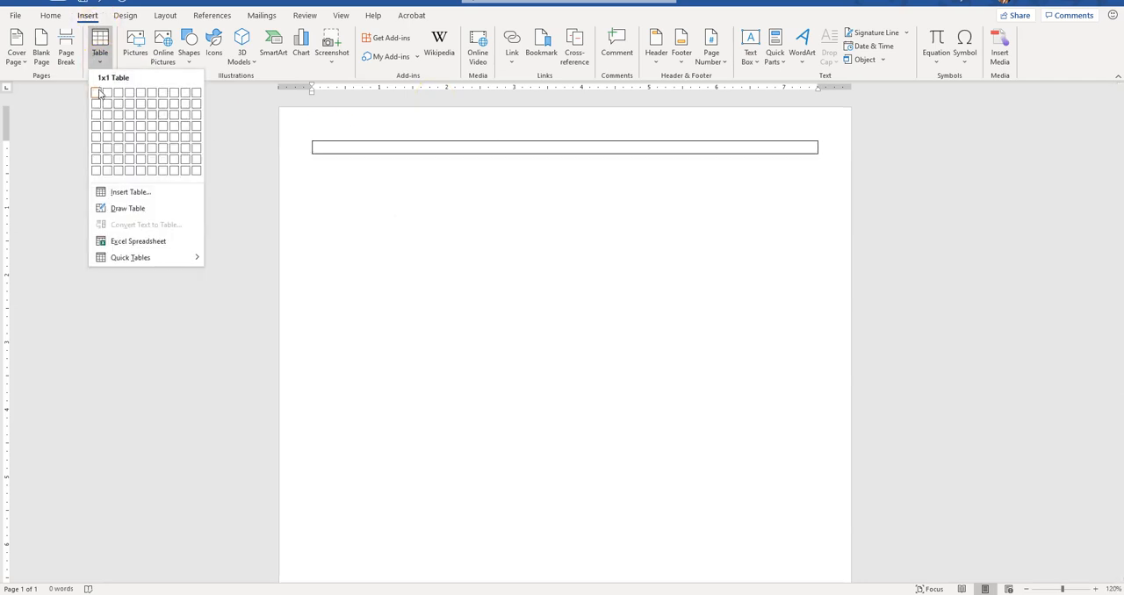
pyautogui.click(108, 97)
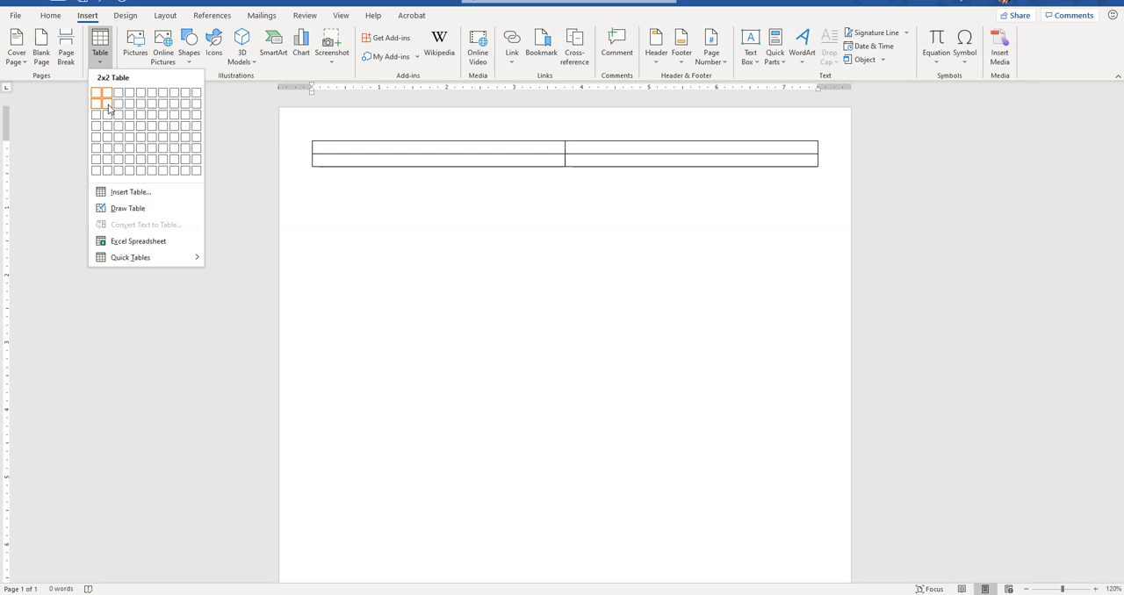
pyautogui.click(109, 107)
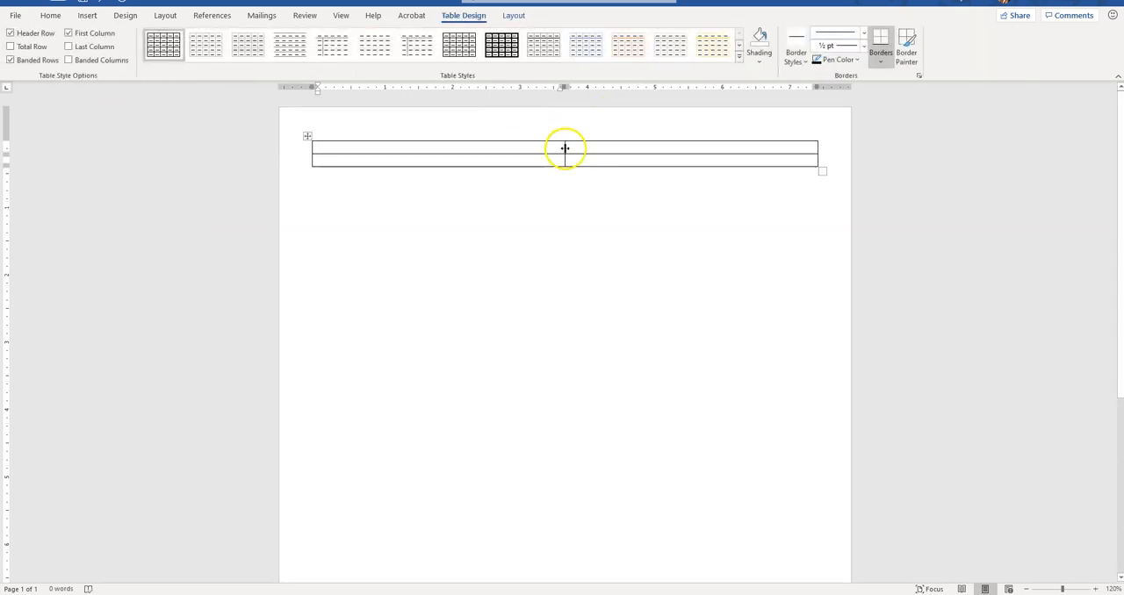
pyautogui.moveTo(564, 146); pyautogui.dragTo(437, 142)
pyautogui.click(402, 149)
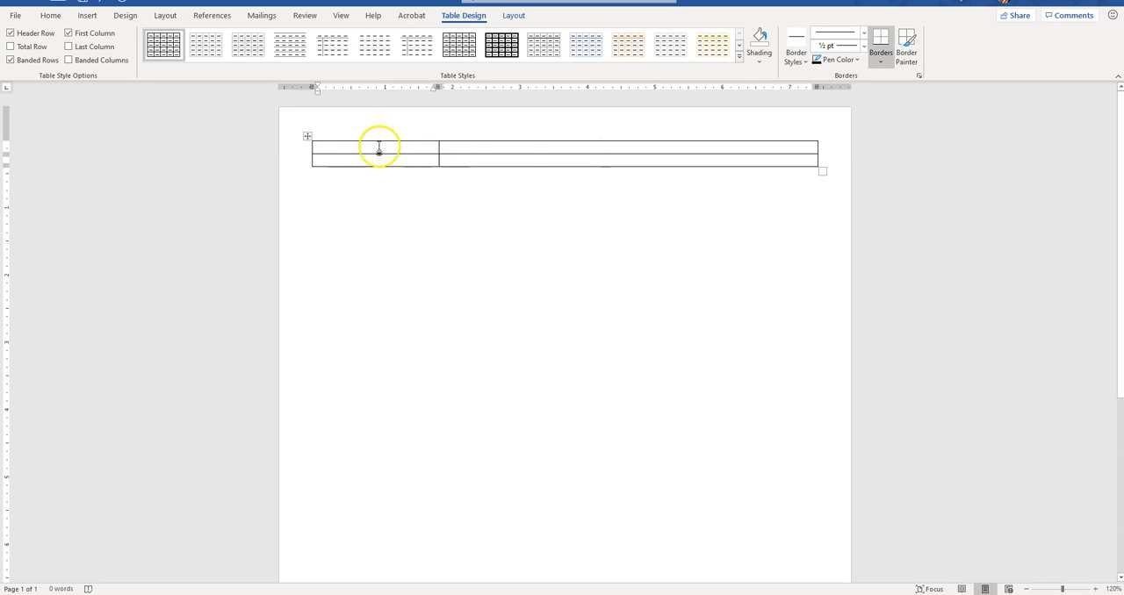
# Step: Merge the two cells of the table's top row and enter the heading "Summary" followed by an empty line
pyautogui.moveTo(351, 145); pyautogui.dragTo(470, 147)
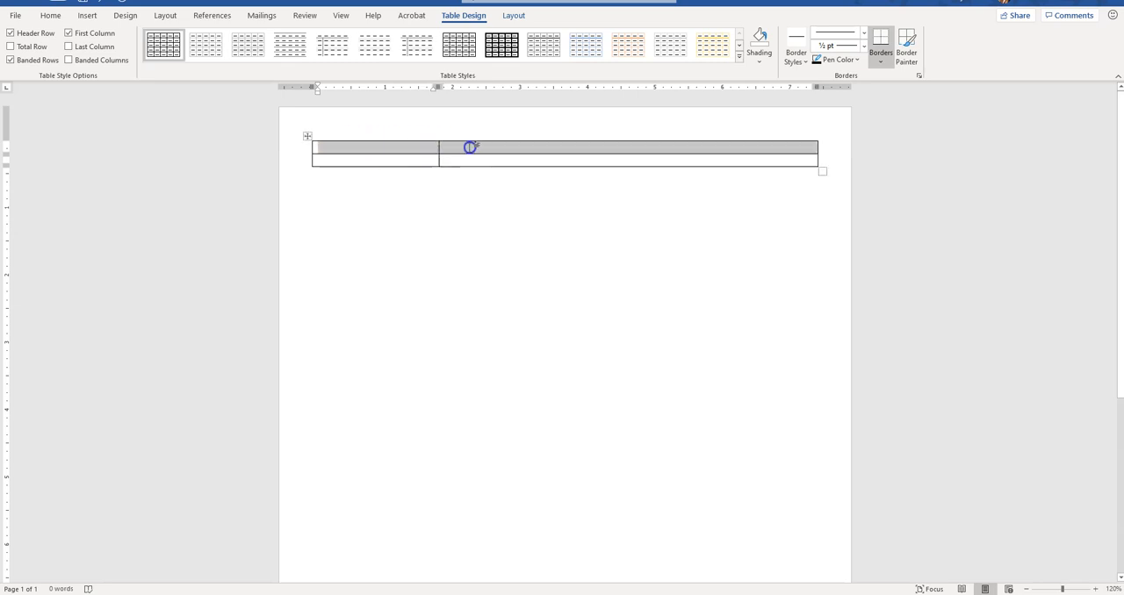
pyautogui.click(514, 16)
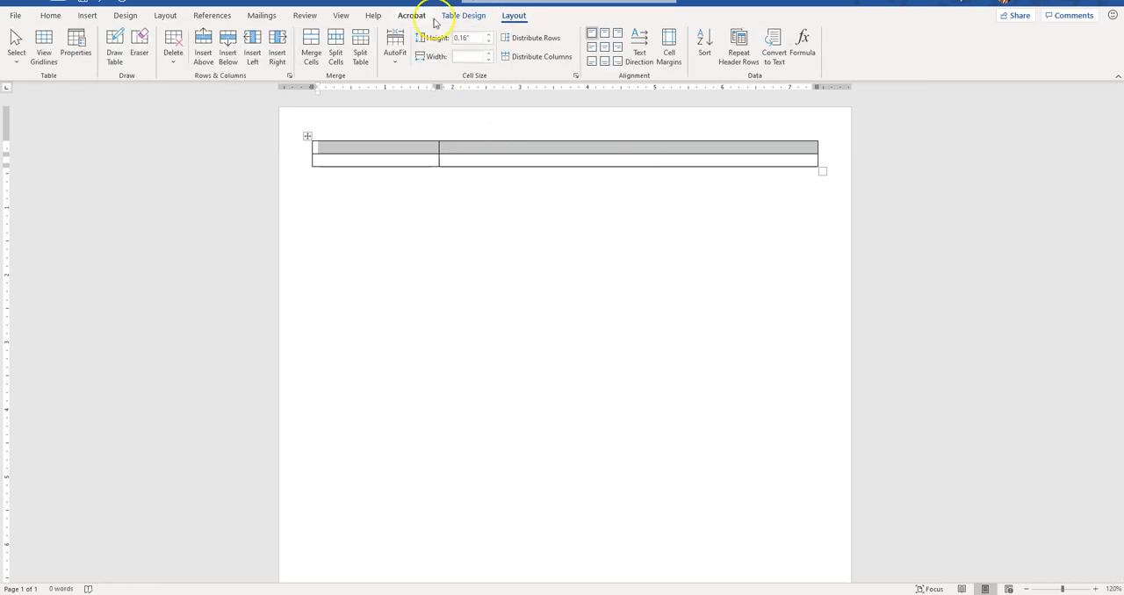
pyautogui.click(311, 52)
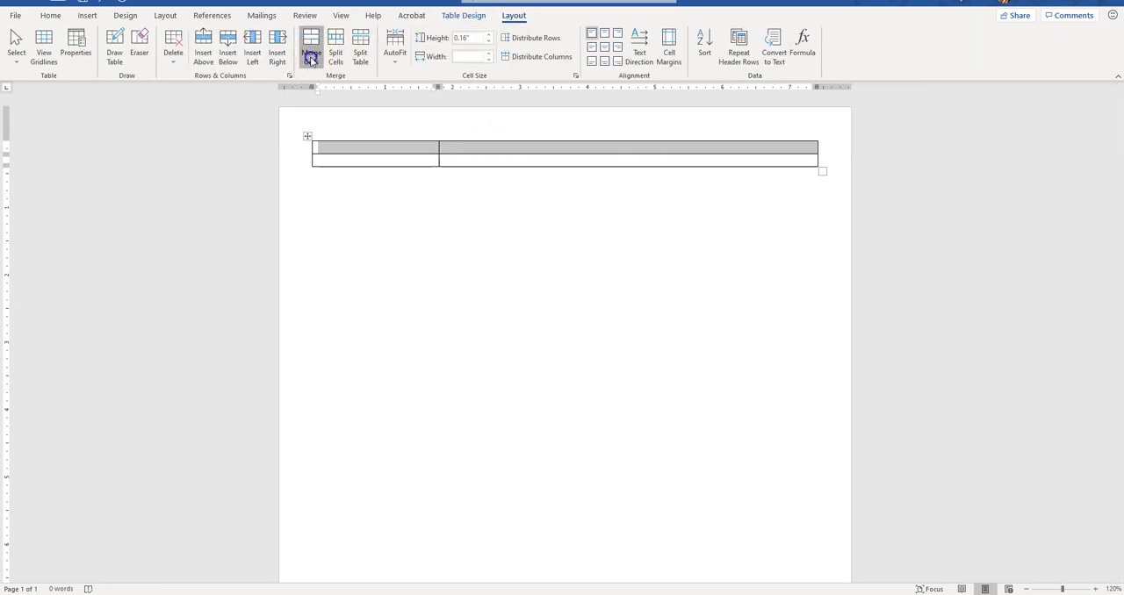
pyautogui.click(459, 143)
pyautogui.write('Summary')
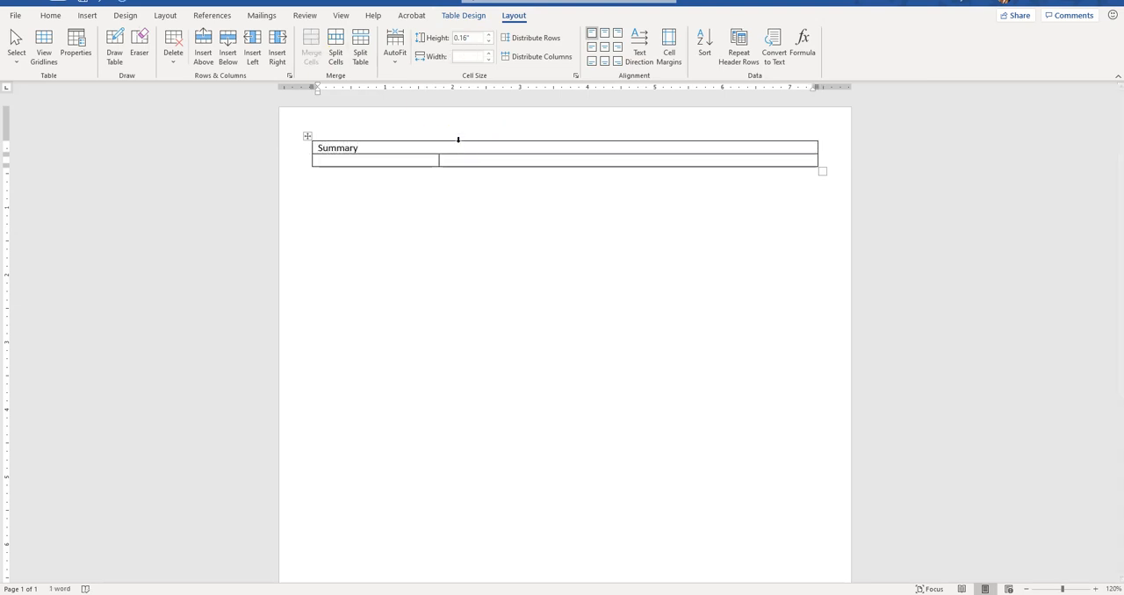
pyautogui.press('Return')
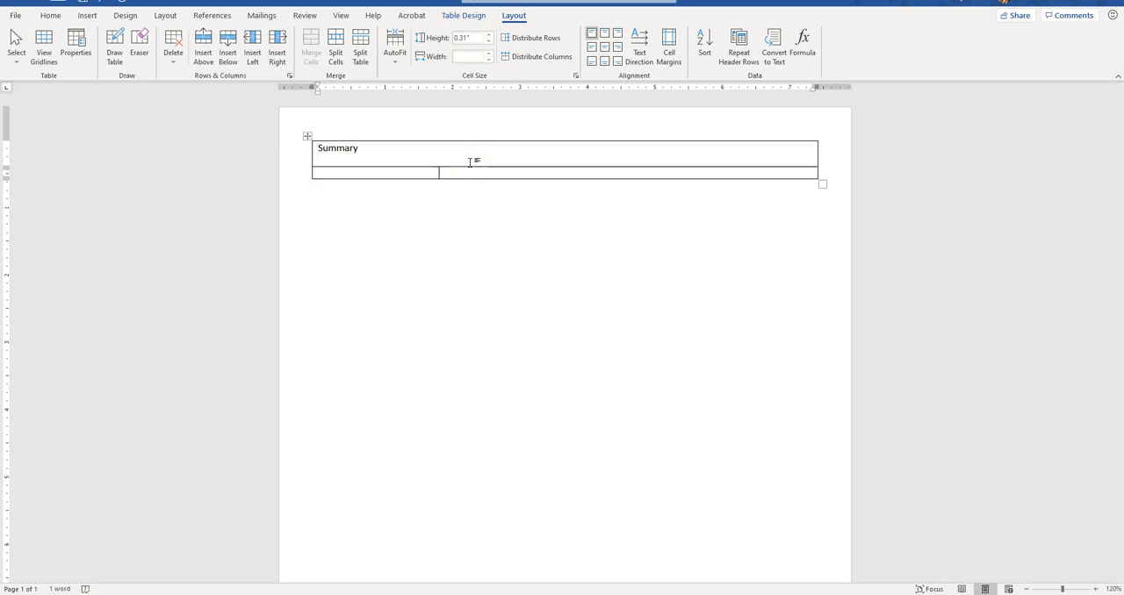
# Step: Enter the headings "Key Skills" and "Certifications" in the second row's first cell, with several blank lines between them and some below
pyautogui.click(400, 172)
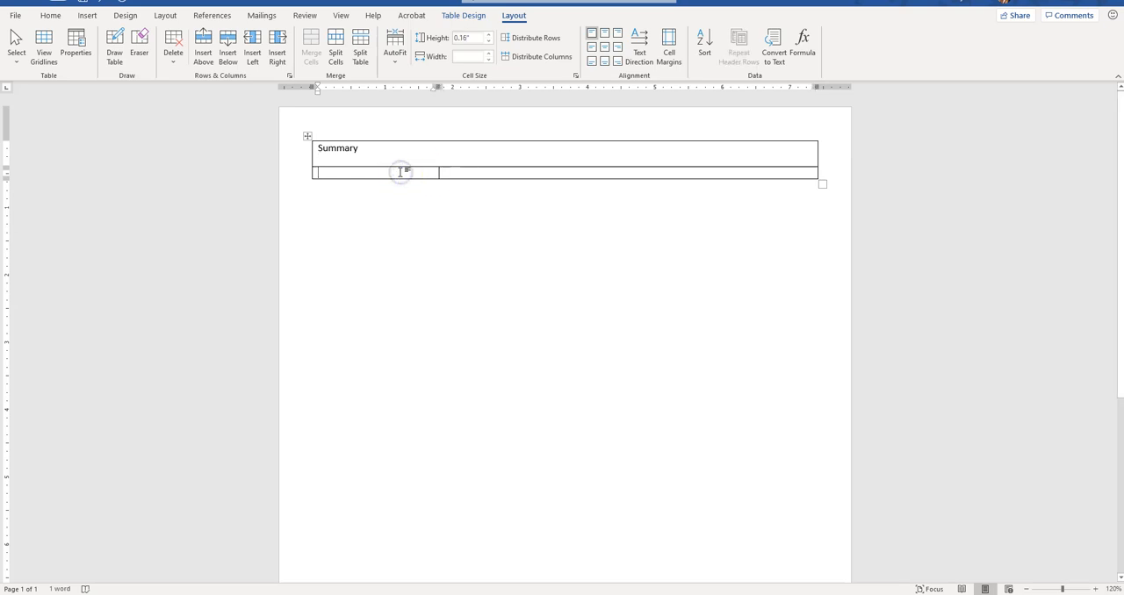
pyautogui.write('Sk')
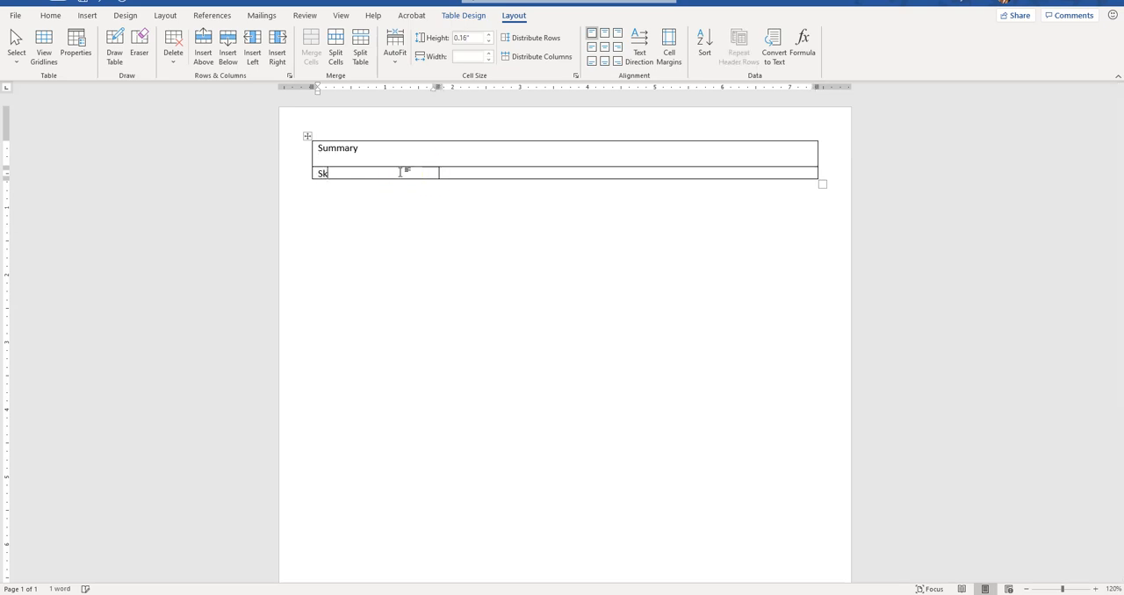
pyautogui.press('BackSpace')
pyautogui.write('Key Skills')
pyautogui.press('Return')
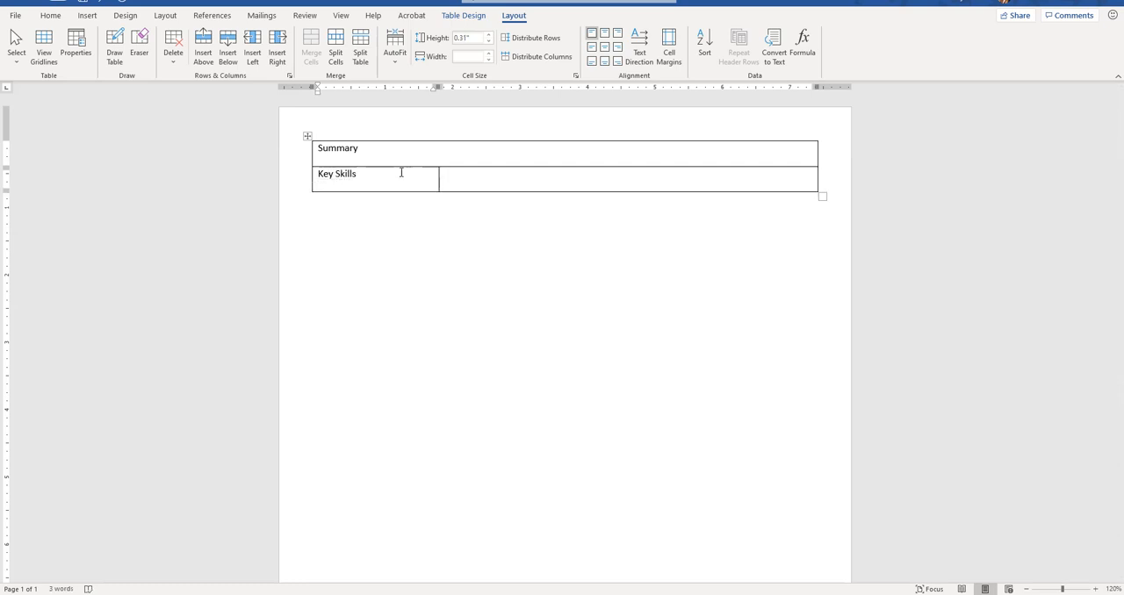
pyautogui.press('Return')
pyautogui.press('Return')
pyautogui.press('Return')
pyautogui.press('Return')
pyautogui.press('Return')
pyautogui.press('Return')
pyautogui.press('Return')
pyautogui.press('Return')
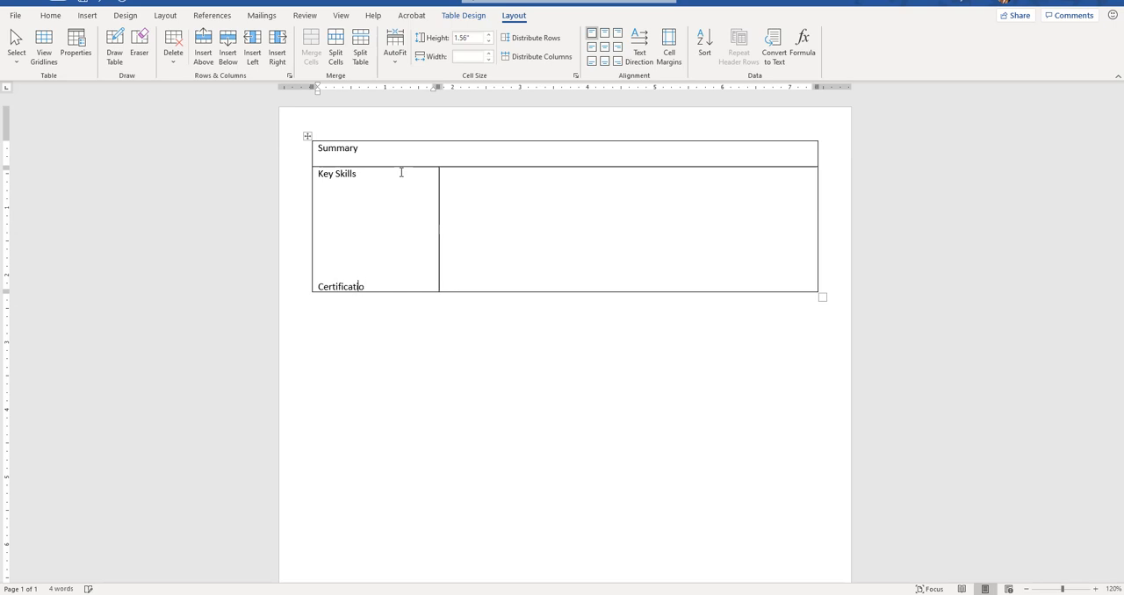
pyautogui.press('Return')
pyautogui.press('Return')
# Step: Enter the heading "Work Experience" in the second row's wide cell
pyautogui.click(342, 194)
pyautogui.click(53, 16)
pyautogui.click(478, 185)
pyautogui.write('Work Experience')
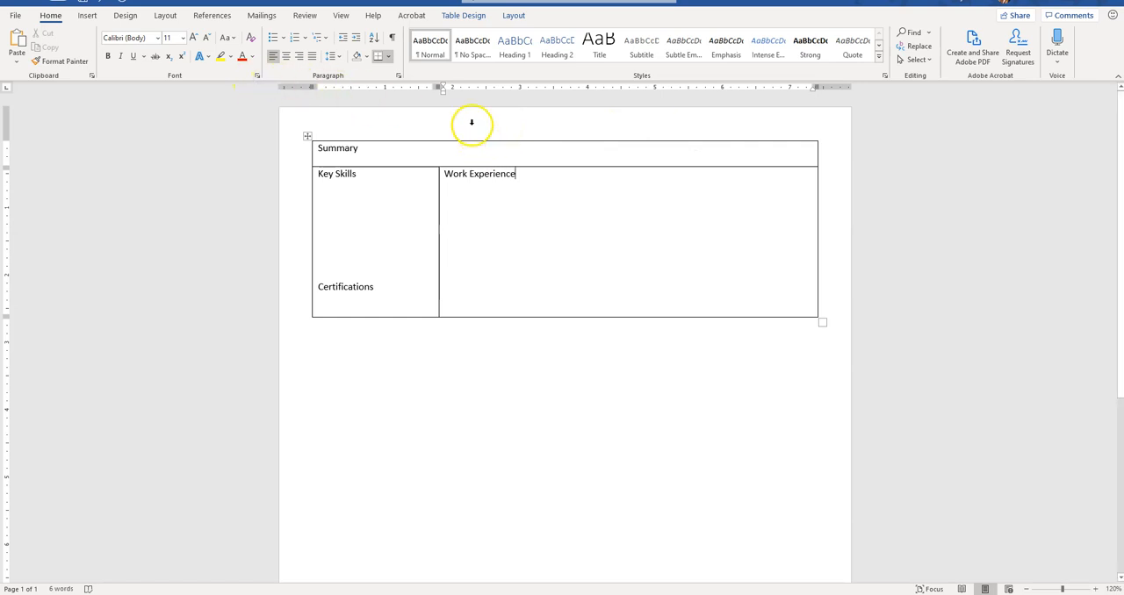
# Step: Browse the built-in header designs and insert the Blank header
pyautogui.click(87, 15)
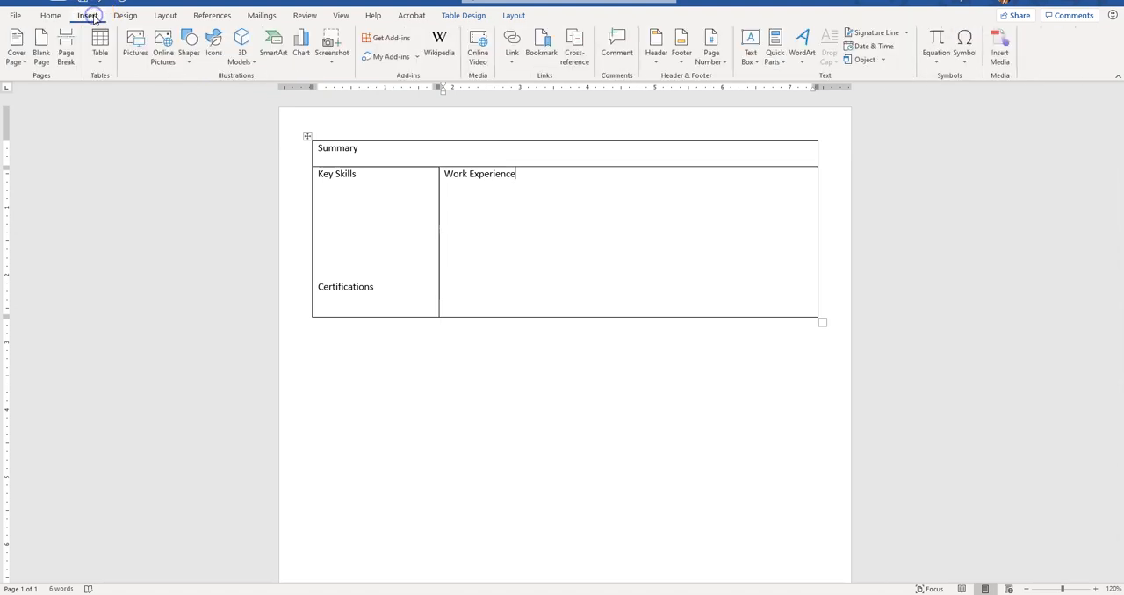
pyautogui.click(657, 65)
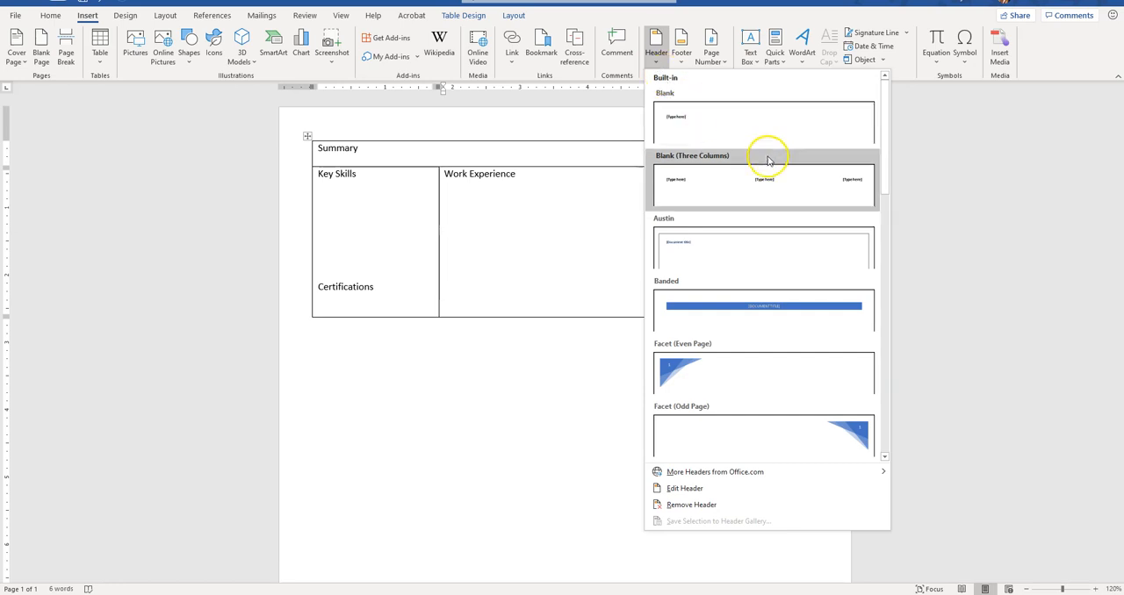
pyautogui.scroll(-3, 765, 158)
pyautogui.moveTo(885, 220); pyautogui.dragTo(883, 96)
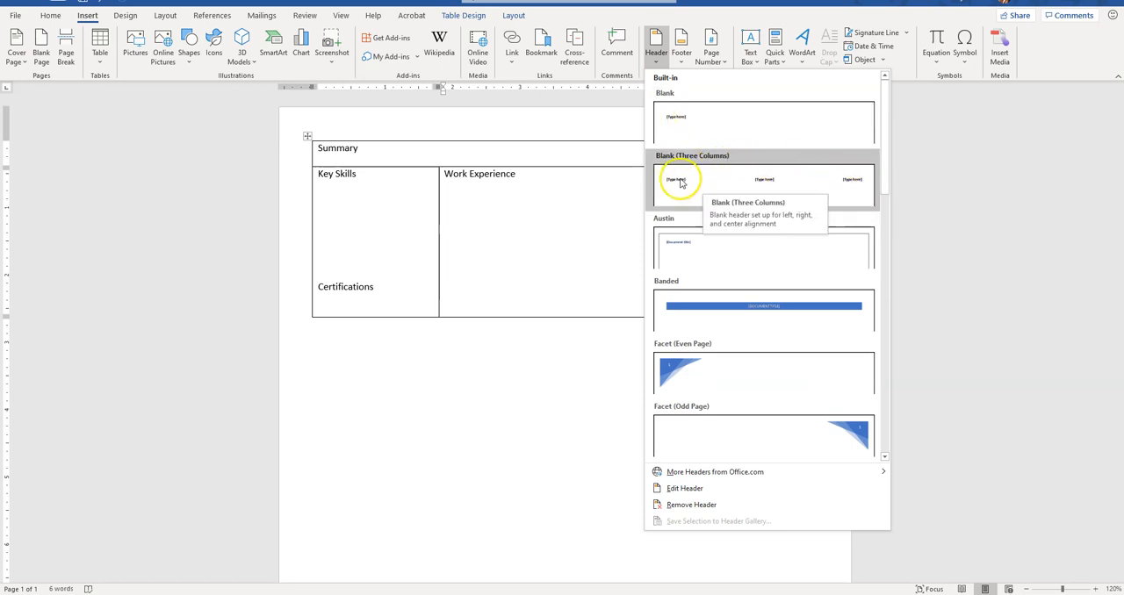
pyautogui.moveTo(890, 136); pyautogui.dragTo(908, 198)
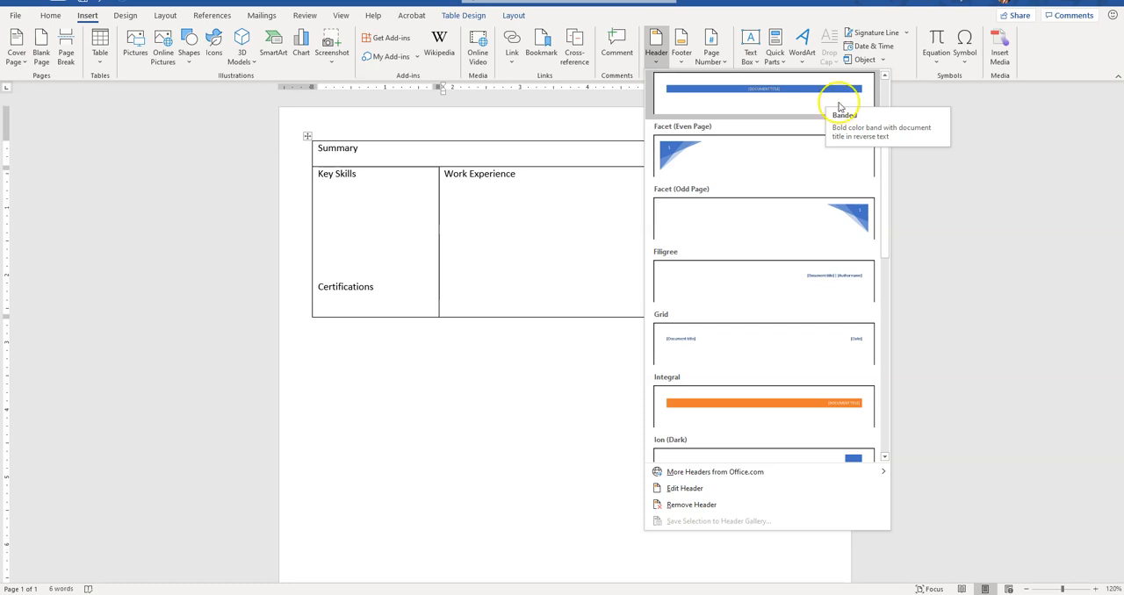
pyautogui.moveTo(887, 161)
pyautogui.mouseDown()
pyautogui.moveTo(896, 384)
pyautogui.moveTo(851, 145)
pyautogui.moveTo(856, 79)
pyautogui.mouseUp()
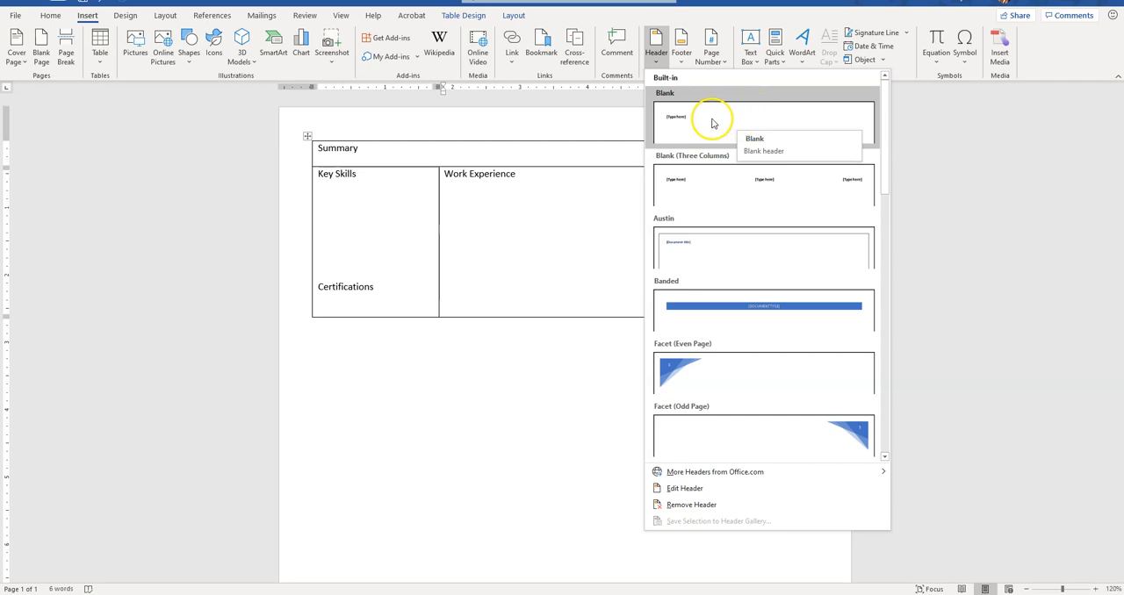
pyautogui.click(772, 119)
# Step: Enter "Name" on the first header line and "Phone | Email Address" on the second, and centre both lines
pyautogui.write('Name')
pyautogui.press('Return')
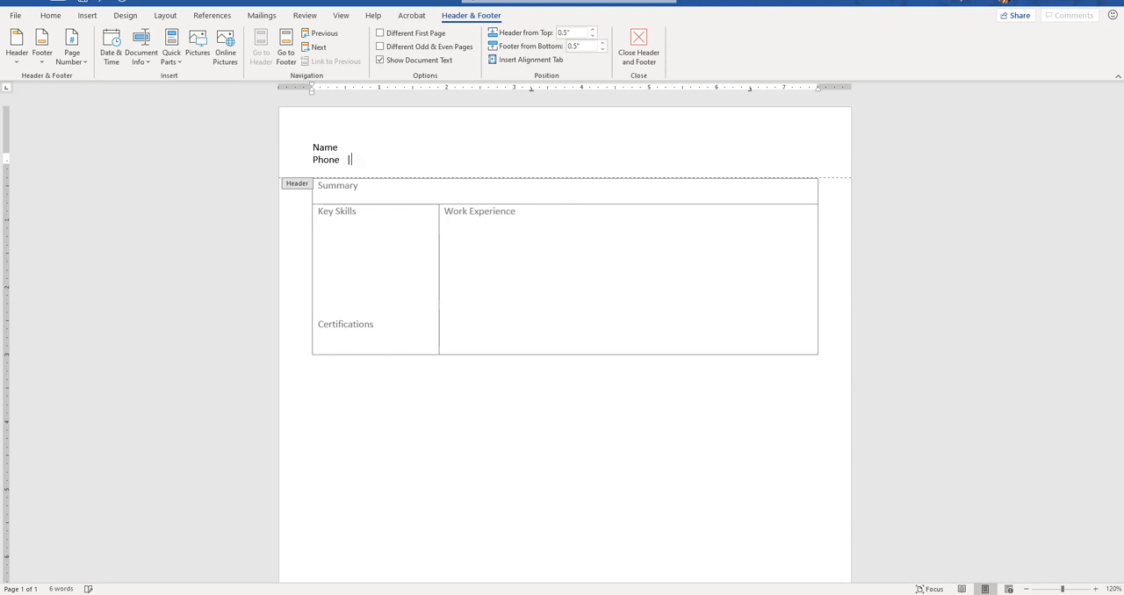
pyautogui.write('Phone  |  Email Address')
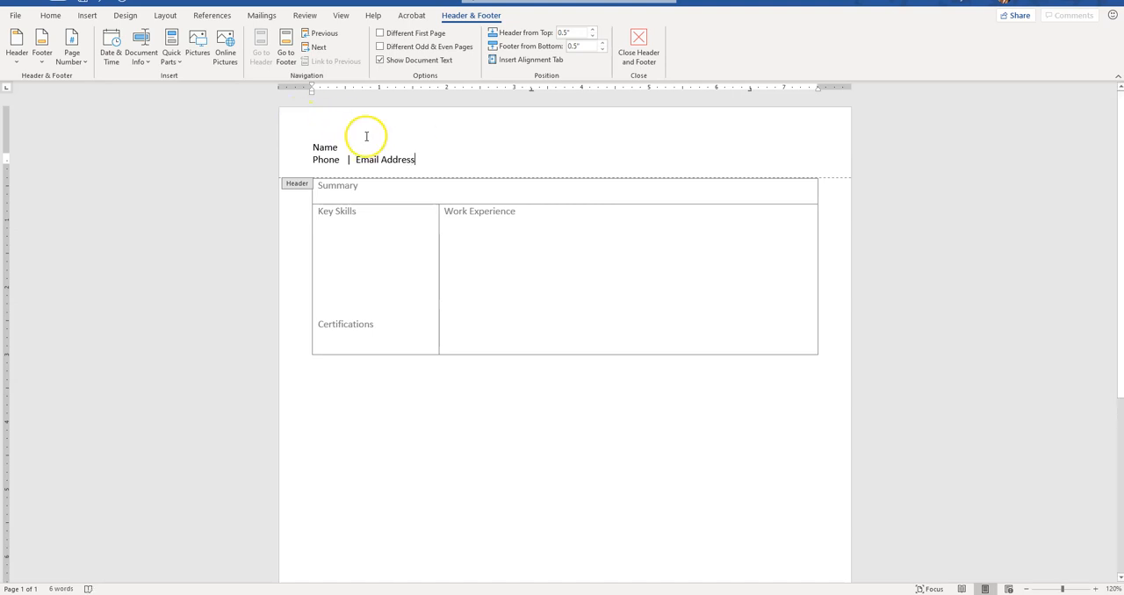
pyautogui.moveTo(369, 162); pyautogui.dragTo(288, 146)
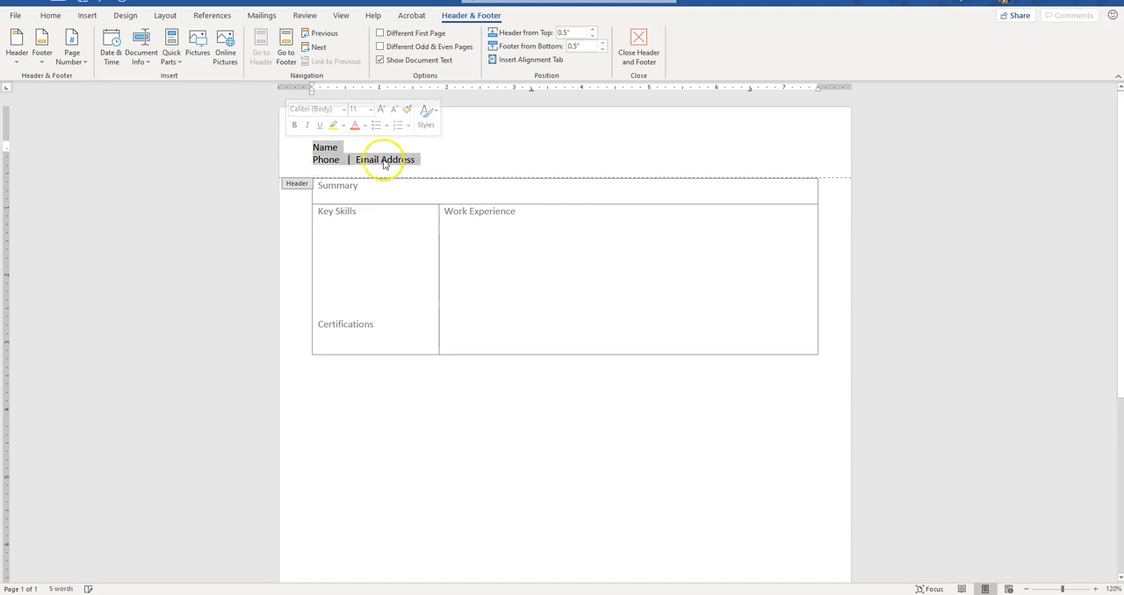
pyautogui.click(54, 16)
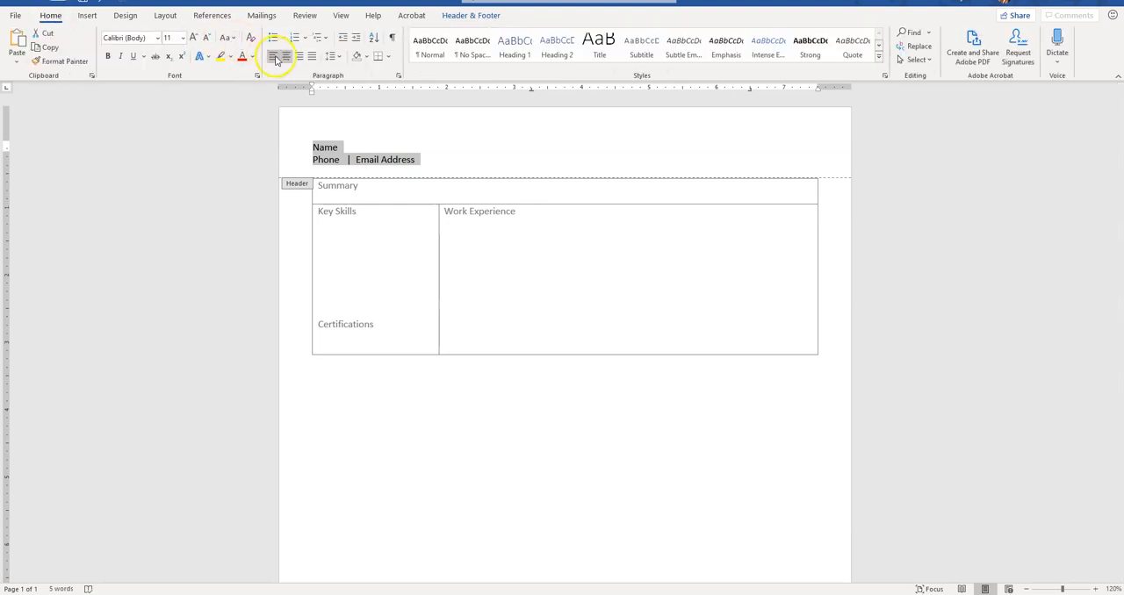
pyautogui.click(287, 57)
# Step: Enlarge the word "Name" in the header to 18 pt and make it bold
pyautogui.doubleClick(567, 147)
pyautogui.click(194, 39)
pyautogui.click(193, 38)
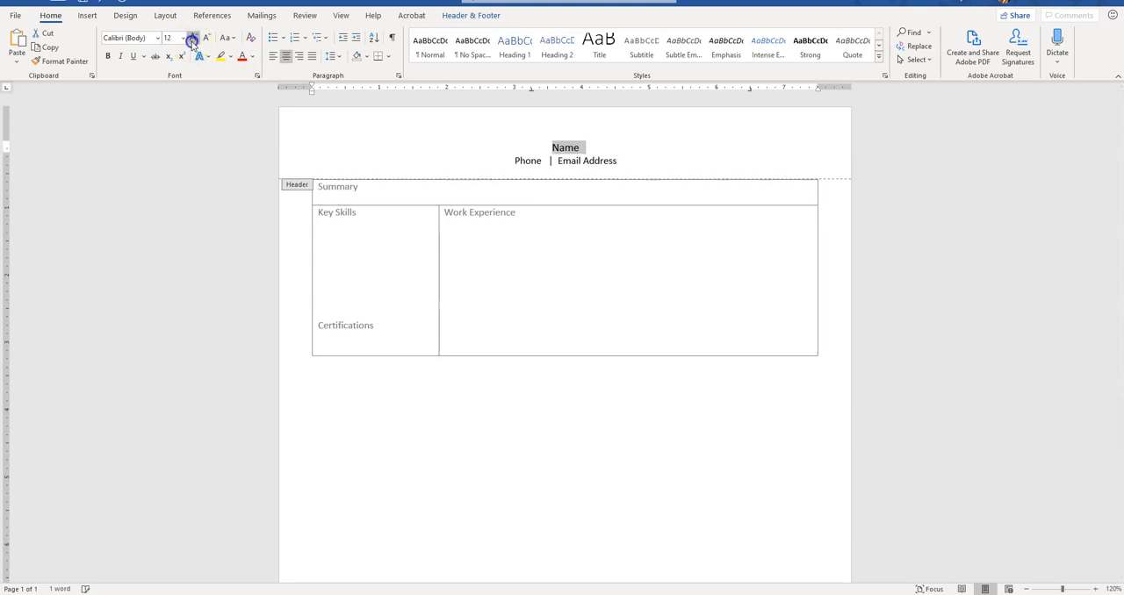
pyautogui.click(193, 38)
pyautogui.click(194, 38)
pyautogui.click(107, 56)
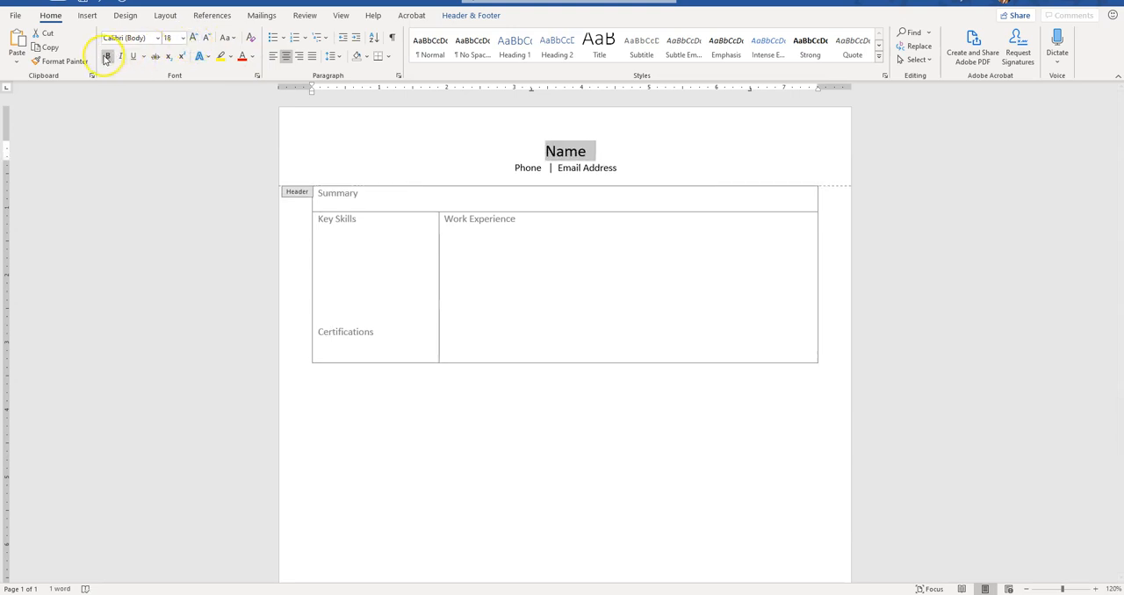
pyautogui.click(195, 39)
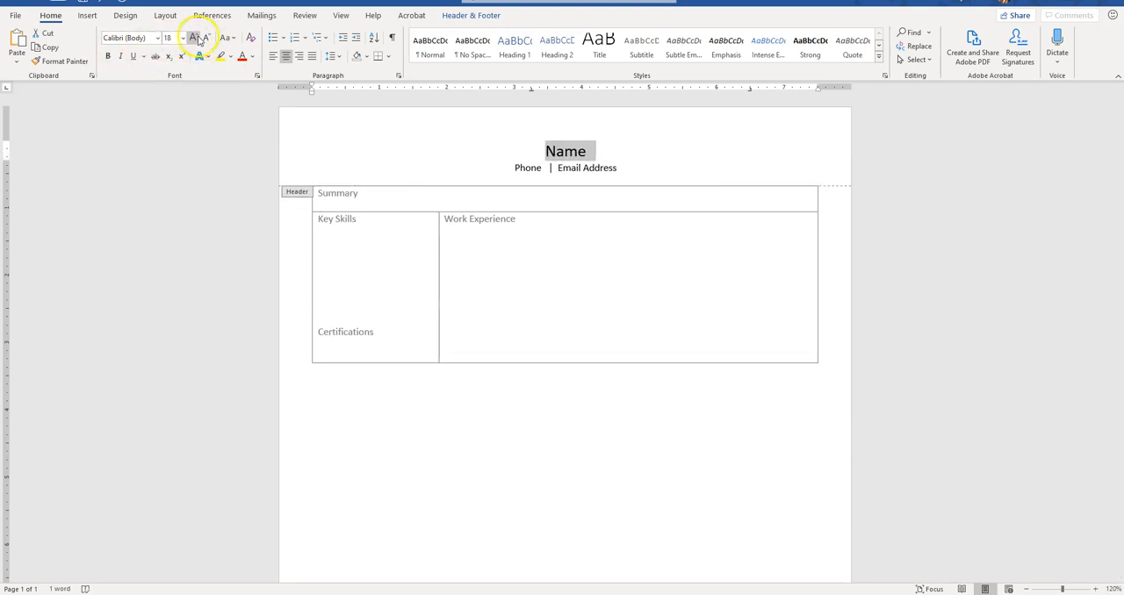
pyautogui.click(108, 56)
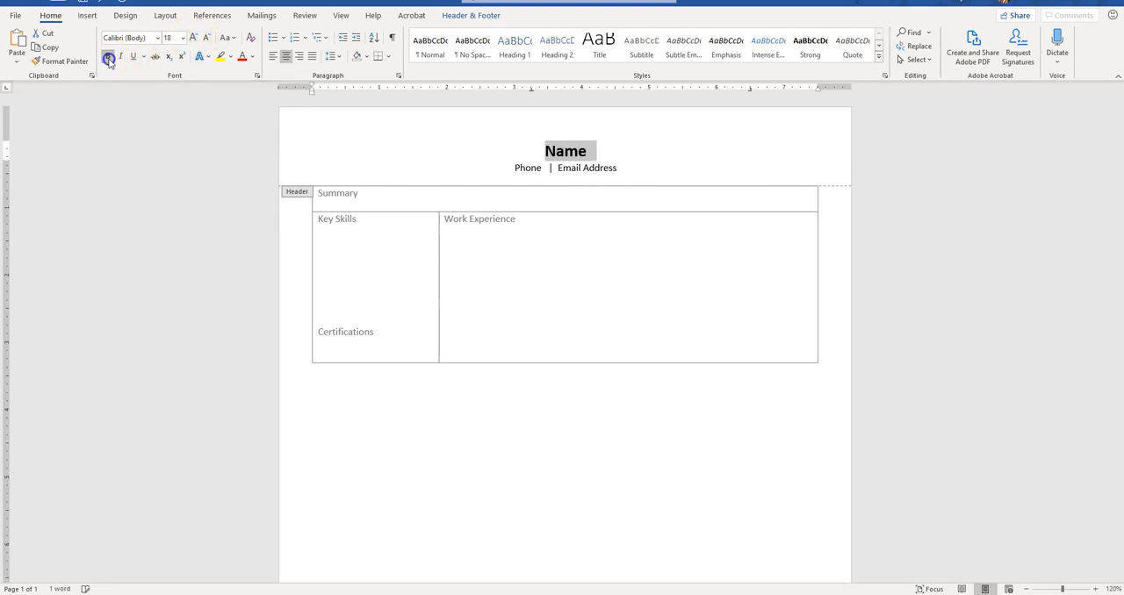
pyautogui.click(545, 151)
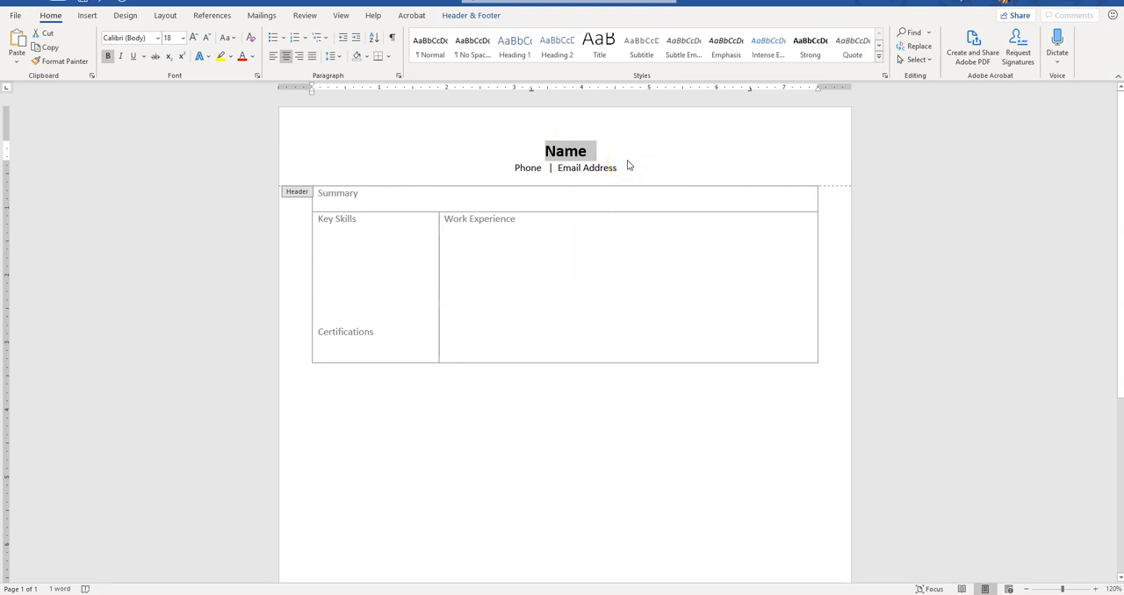
pyautogui.click(553, 172)
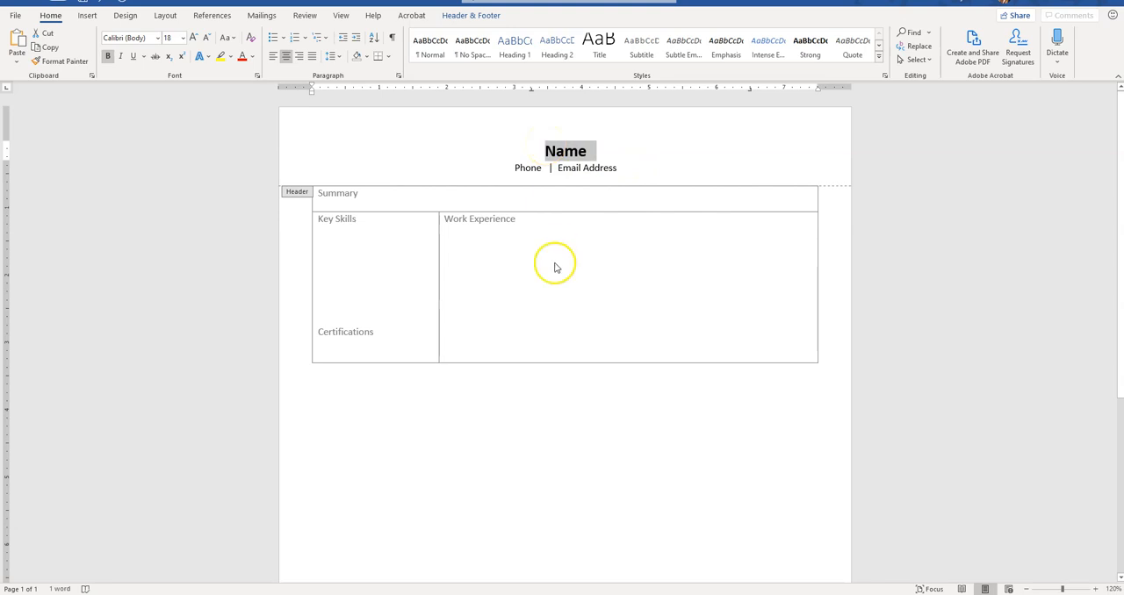
pyautogui.click(533, 151)
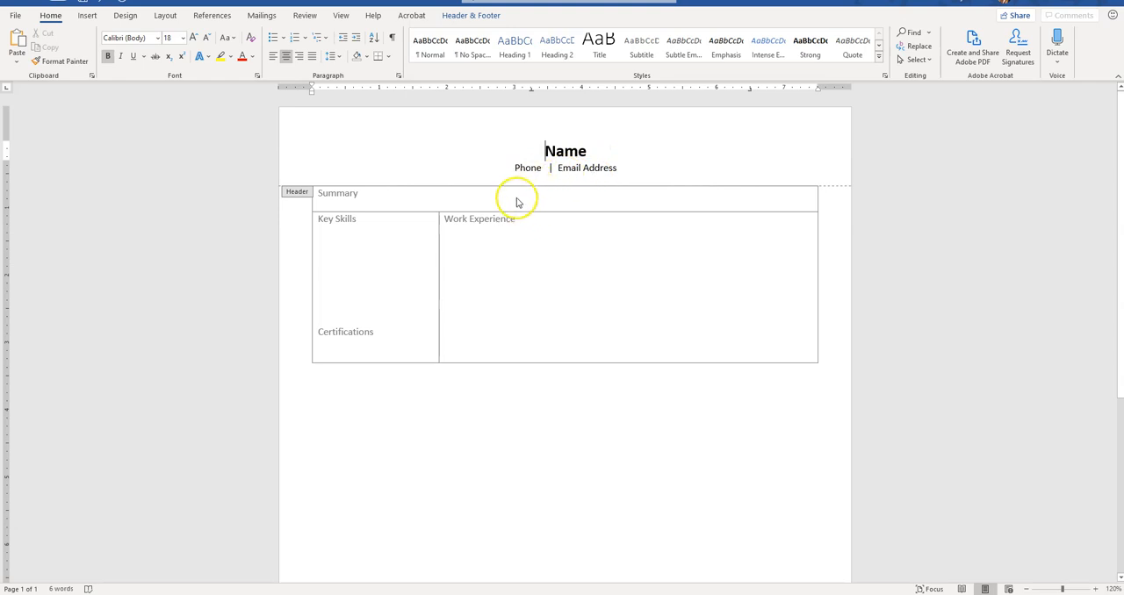
pyautogui.click(465, 16)
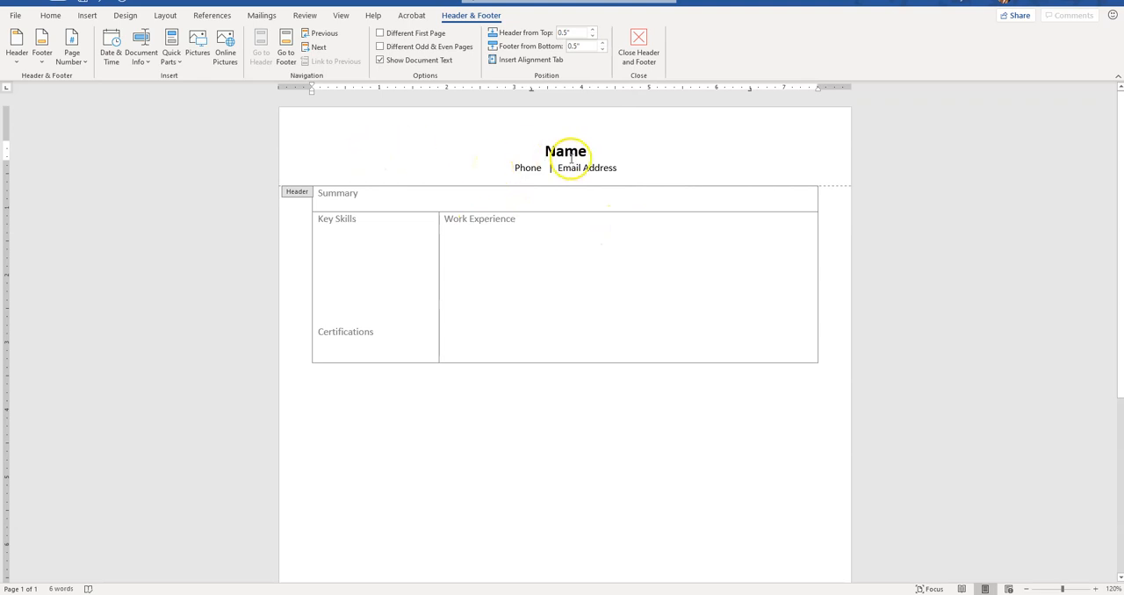
# Step: Set the header's distance from the top of the page to 0.25" and close the header
pyautogui.click(592, 39)
pyautogui.click(591, 38)
pyautogui.doubleClick(572, 35)
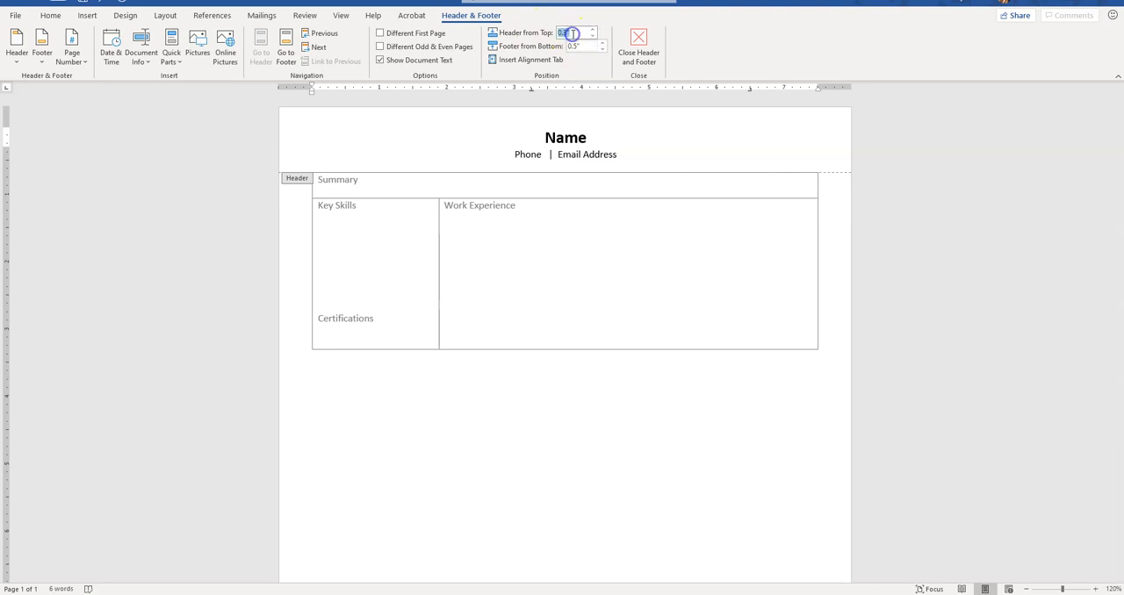
pyautogui.press('BackSpace')
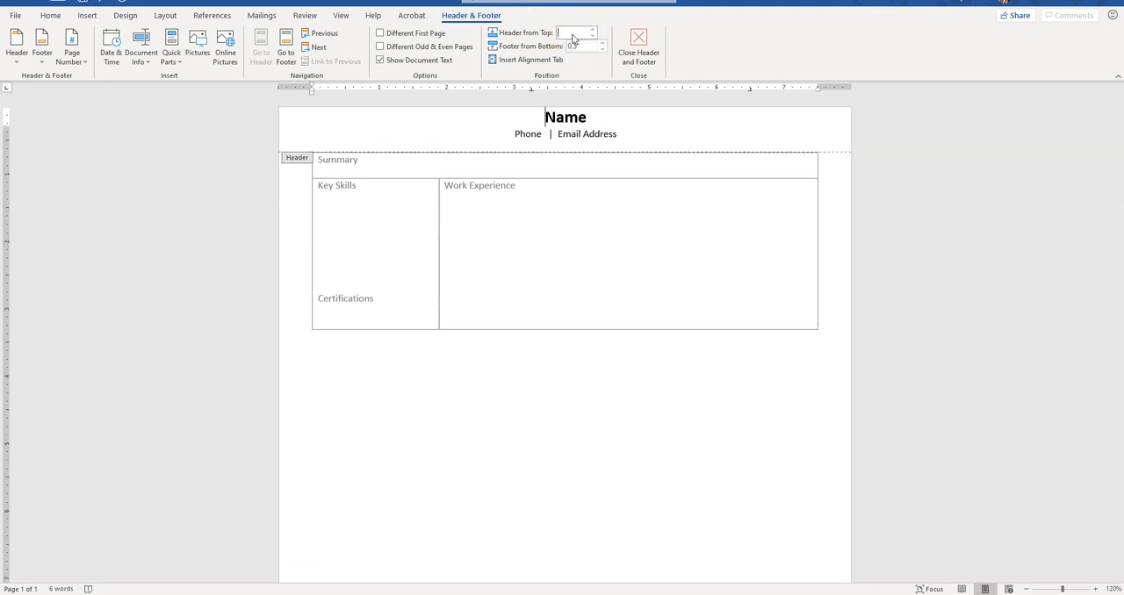
pyautogui.press('Return')
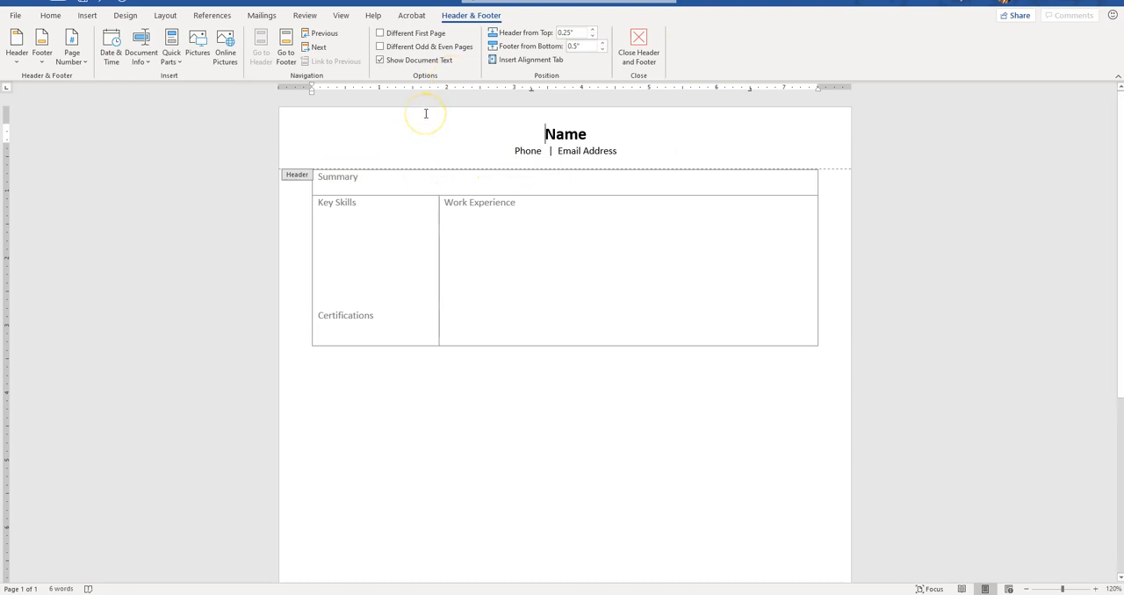
pyautogui.click(646, 53)
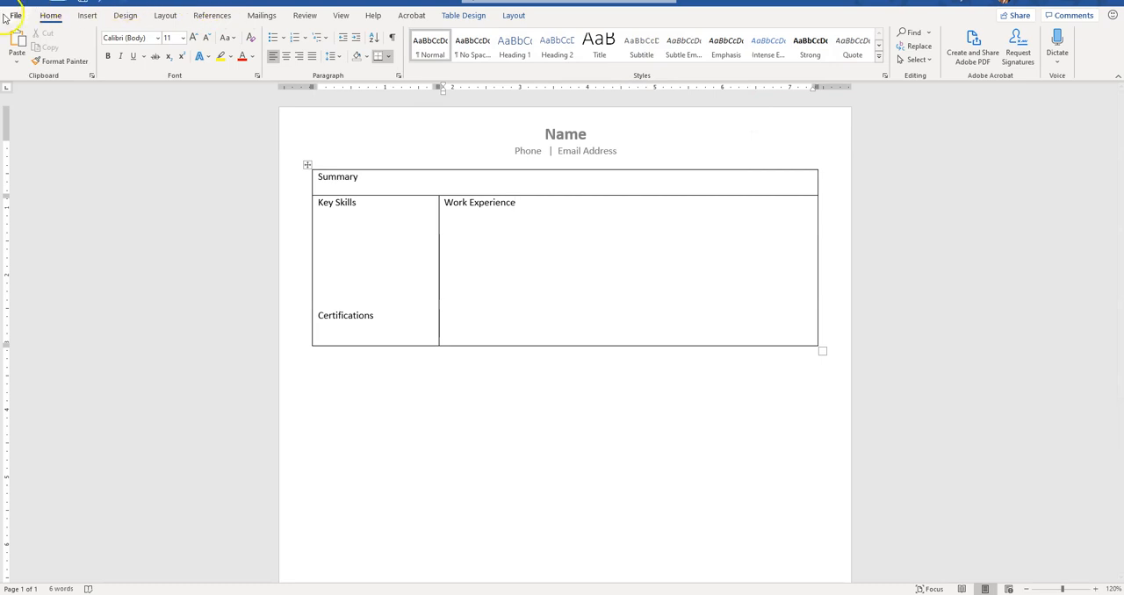
# Step: Check the page layout of the resume in the print preview and return to the document
pyautogui.click(15, 16)
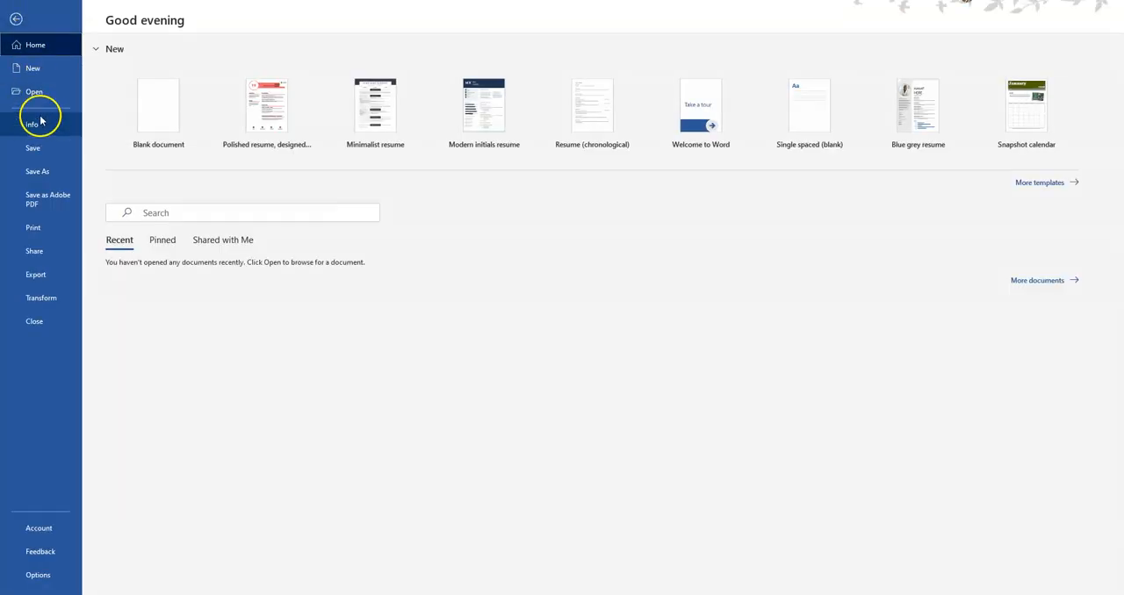
pyautogui.click(39, 229)
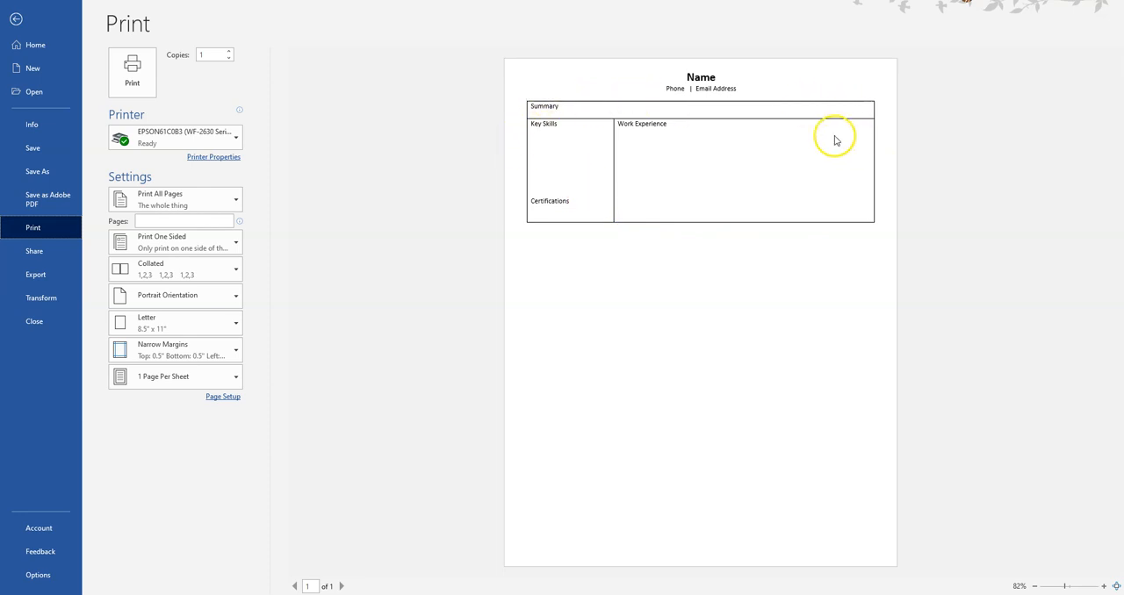
pyautogui.press('Escape')
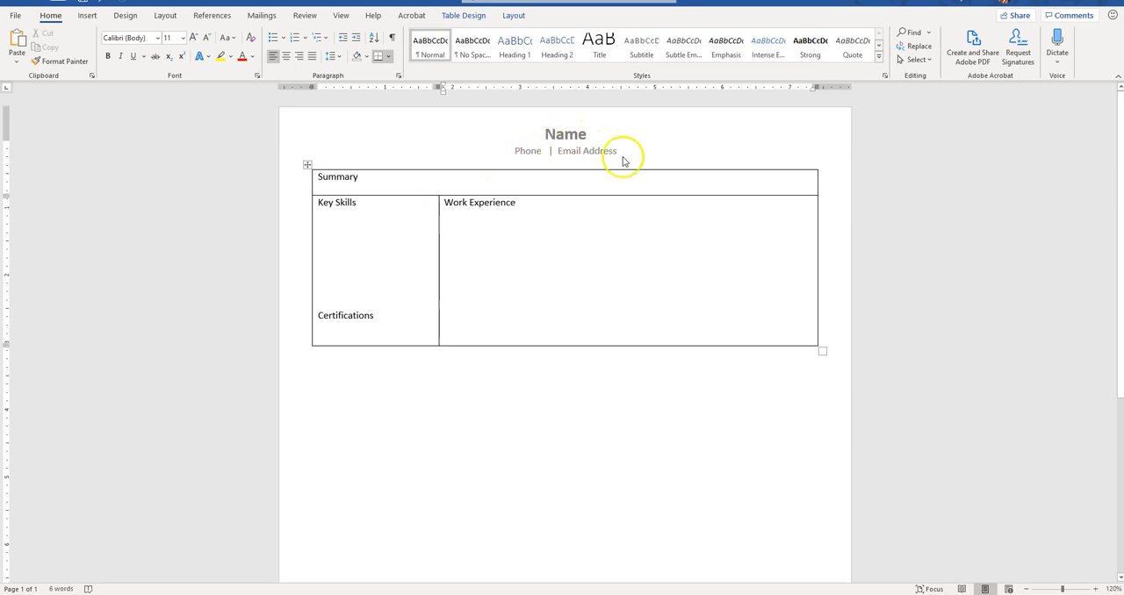
# Step: Make the table headings "Summary", "Key Skills", "Certifications" and "Work Experience" bold
pyautogui.doubleClick(341, 179)
pyautogui.hotkey('ctrl', 'b')
pyautogui.tripleClick(326, 202)
pyautogui.hotkey('ctrl', 'b')
pyautogui.doubleClick(325, 315)
pyautogui.hotkey('ctrl', 'b')
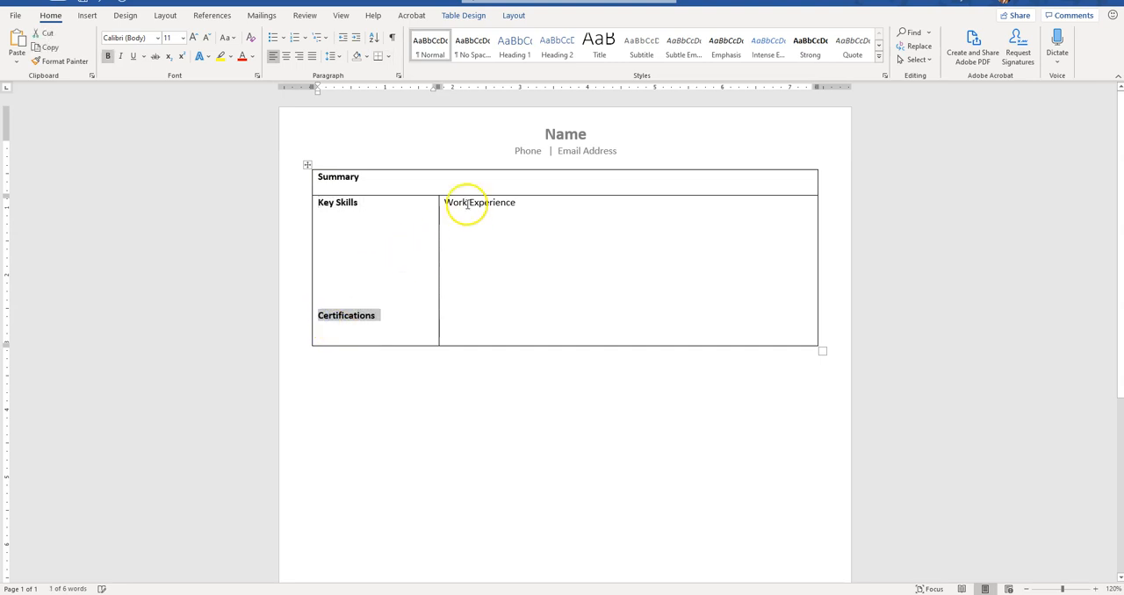
pyautogui.tripleClick(463, 203)
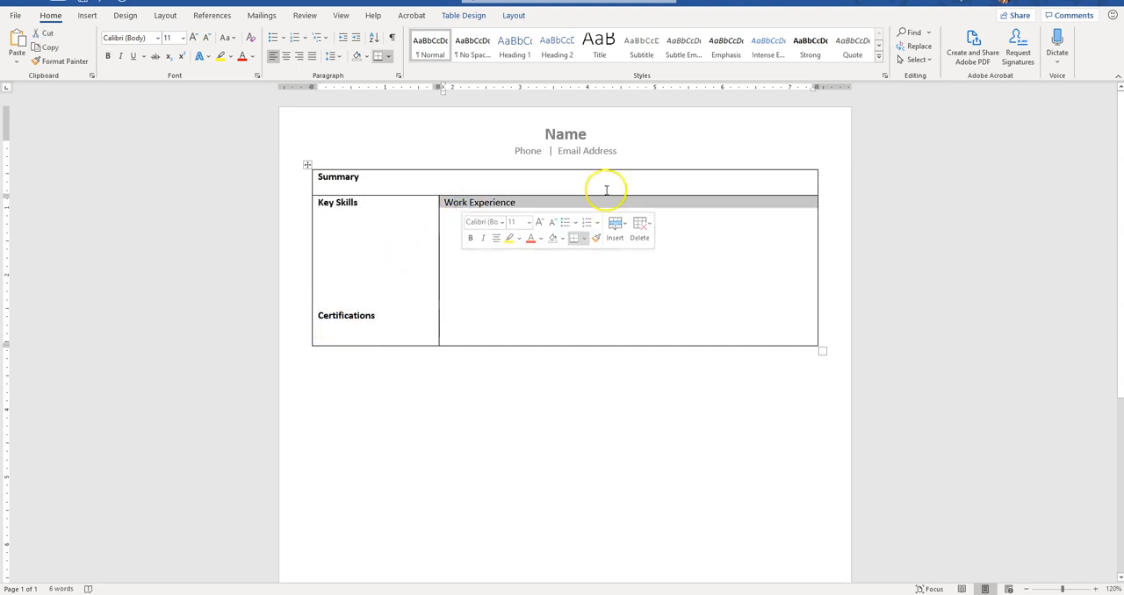
pyautogui.hotkey('ctrl', 'b')
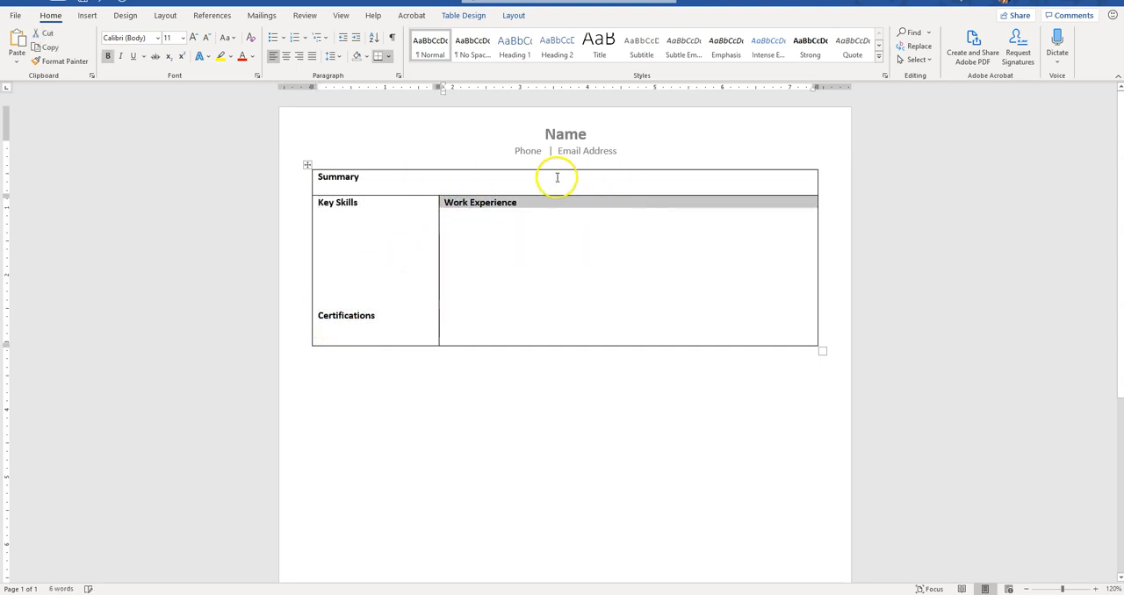
# Step: Add the non-bold line "Company Name, Title, Dates Employed, Location" under the Work Experience heading
pyautogui.click(488, 236)
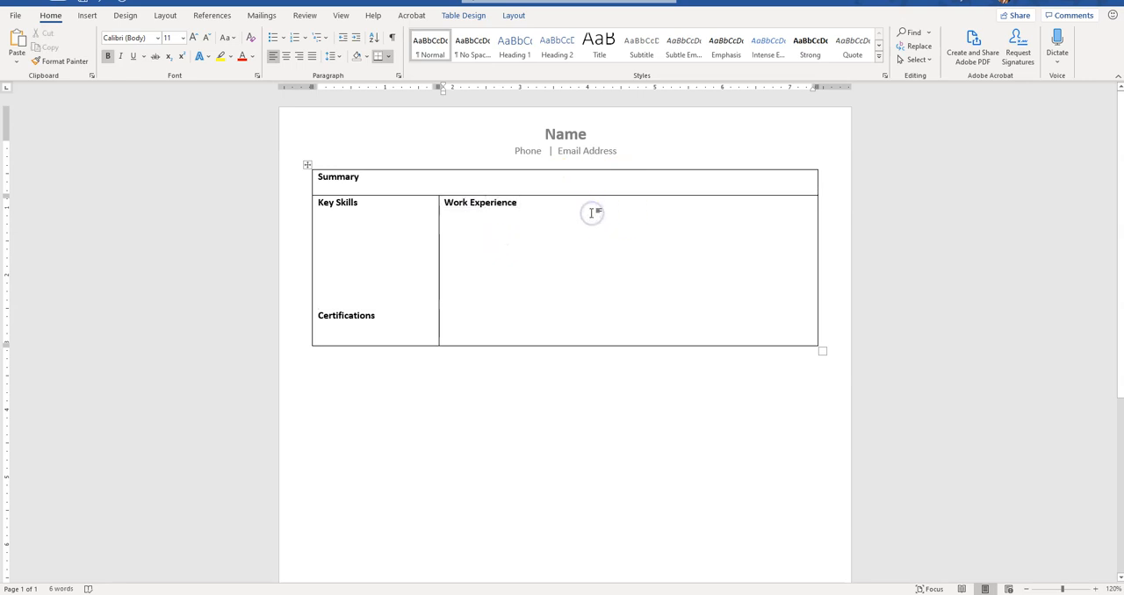
pyautogui.press('Return')
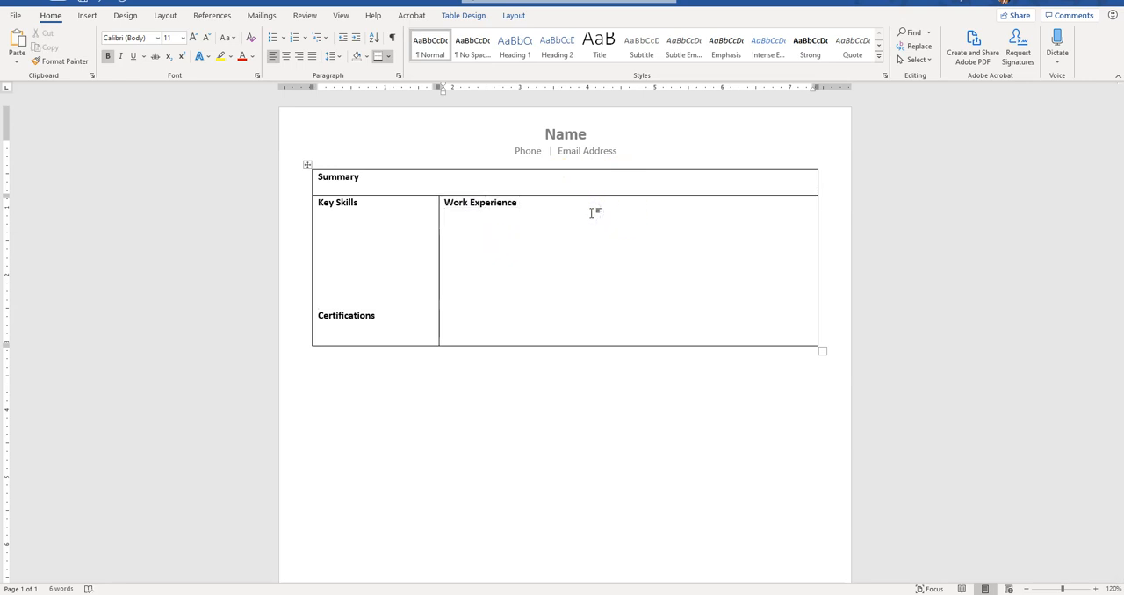
pyautogui.hotkey('ctrl', 'b')
pyautogui.write('Co')
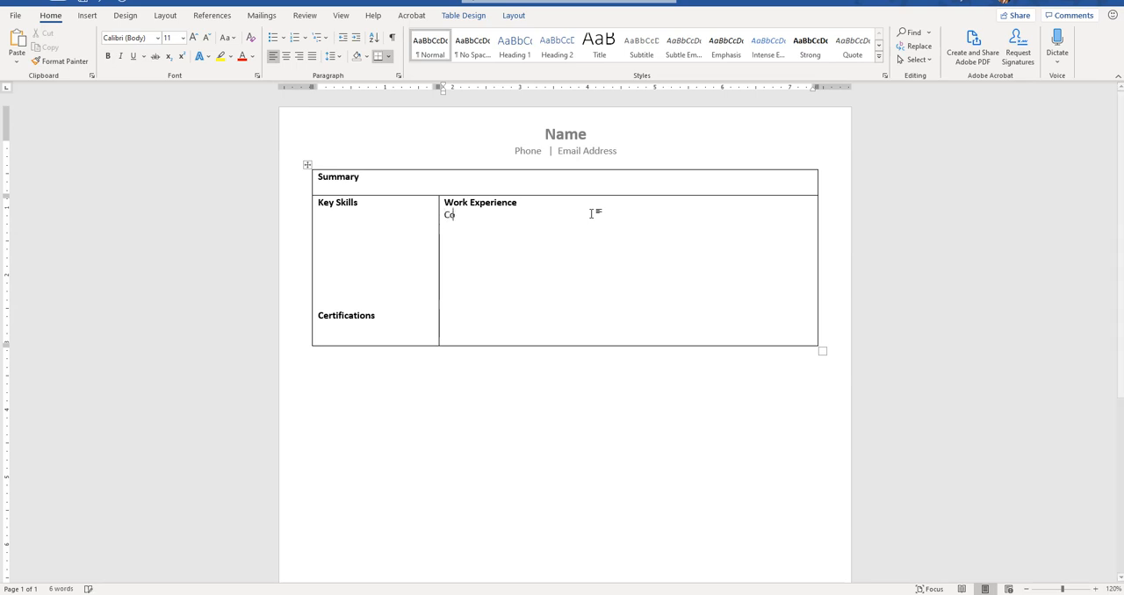
pyautogui.write('mpany Name, ')
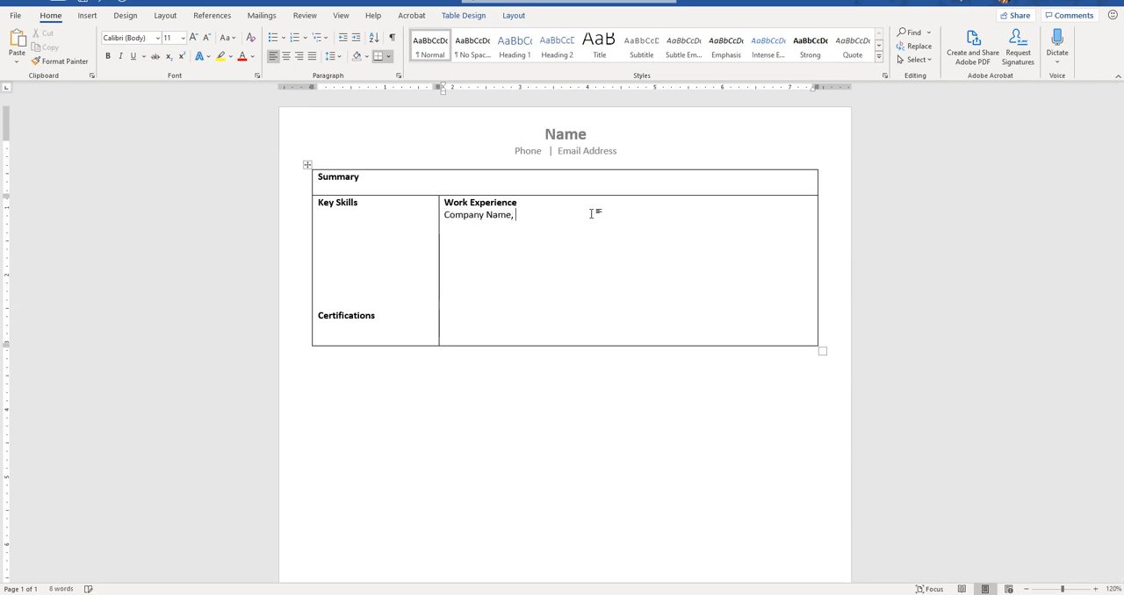
pyautogui.write('Title, Dates Employed, Location')
pyautogui.press('Return')
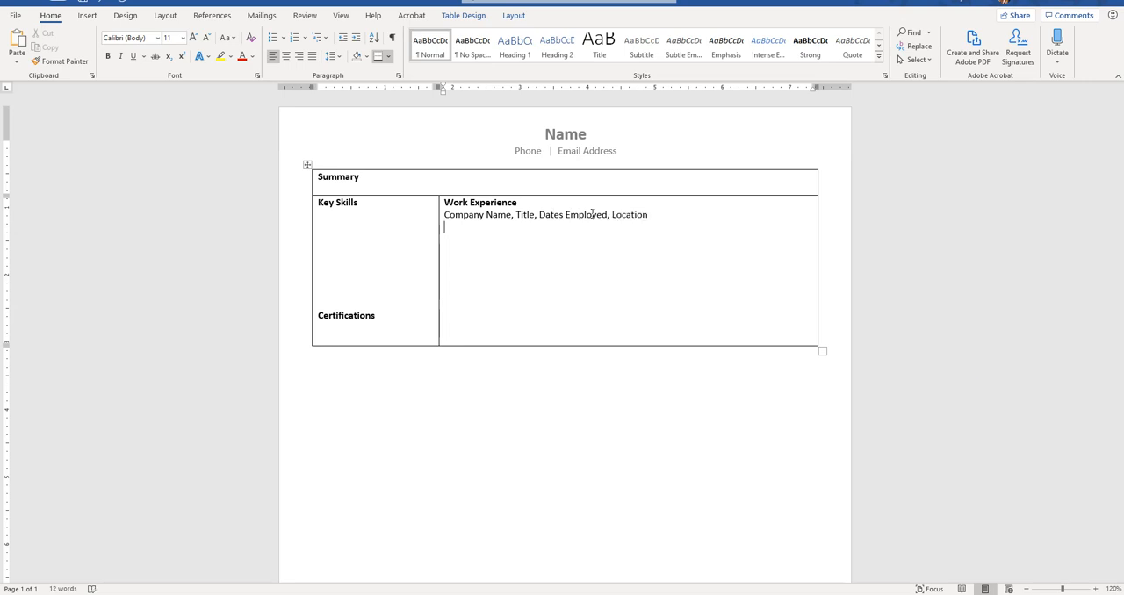
# Step: Add the line "Summary of job requirements, summary of achievements; quantify whenever possible" below the company details
pyautogui.write('Summary of job requirements')
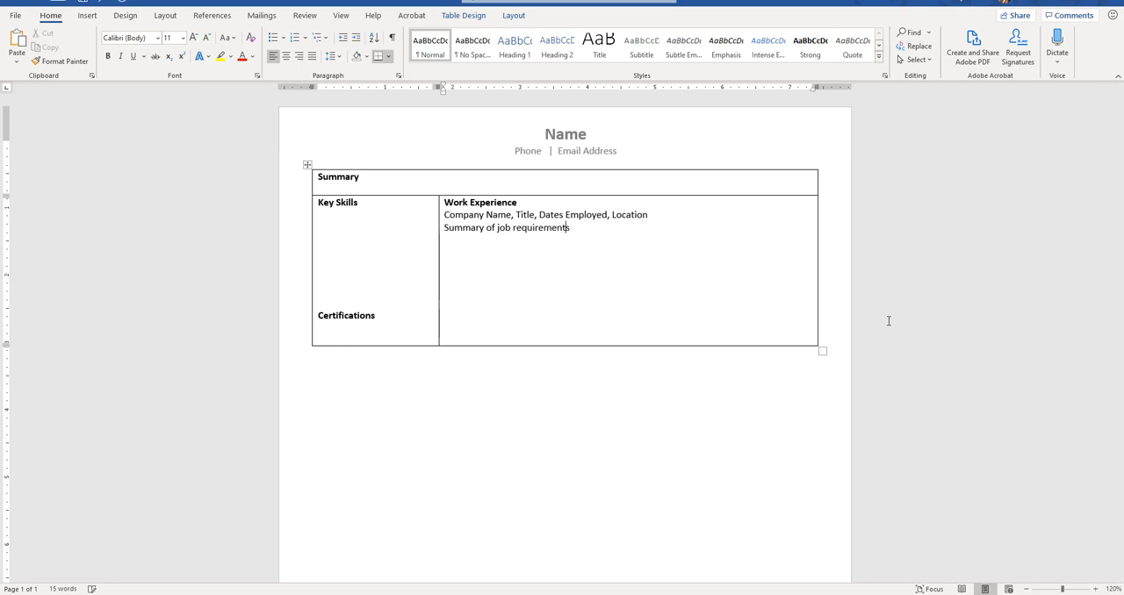
pyautogui.write(', summary of achievements; ')
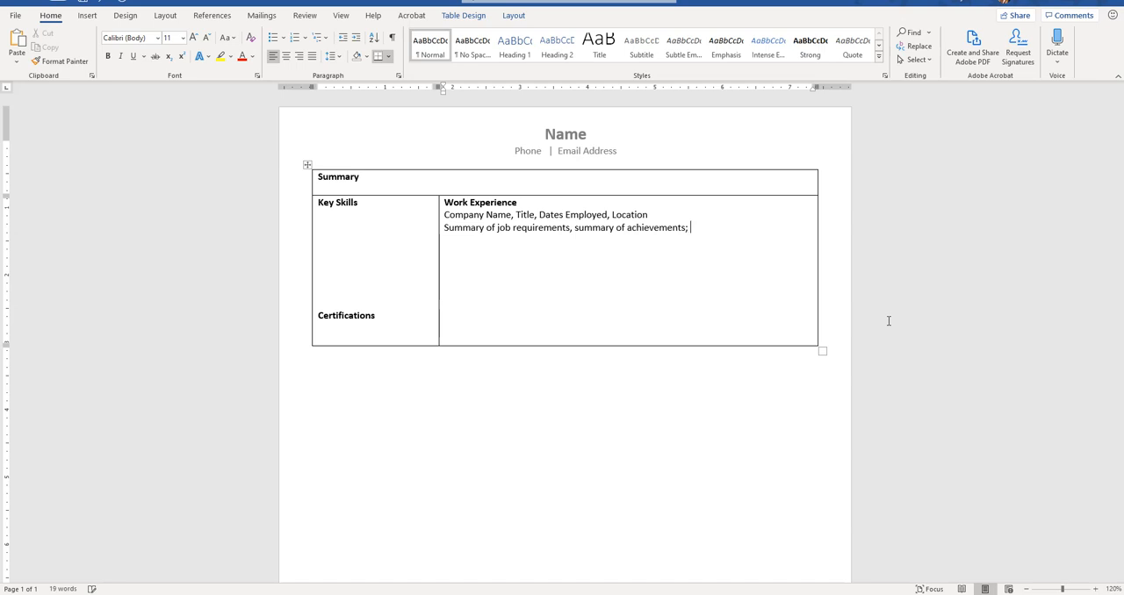
pyautogui.write('quantify whenever possible')
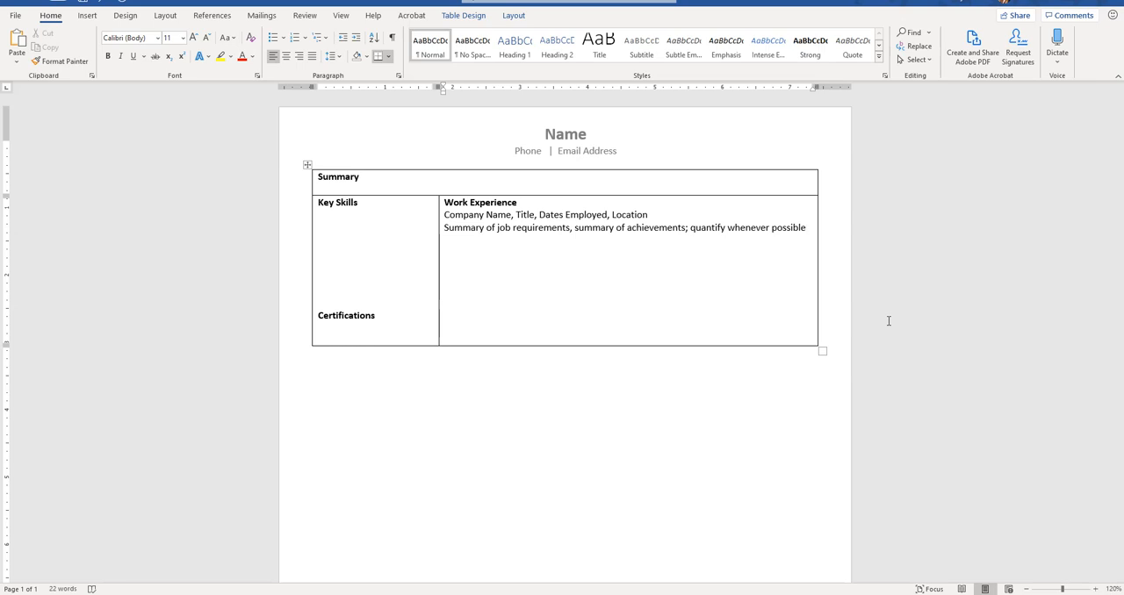
# Step: Add the bold heading "Education" below the work experience text, separated from it by blank space
pyautogui.click(887, 321)
pyautogui.click(807, 227)
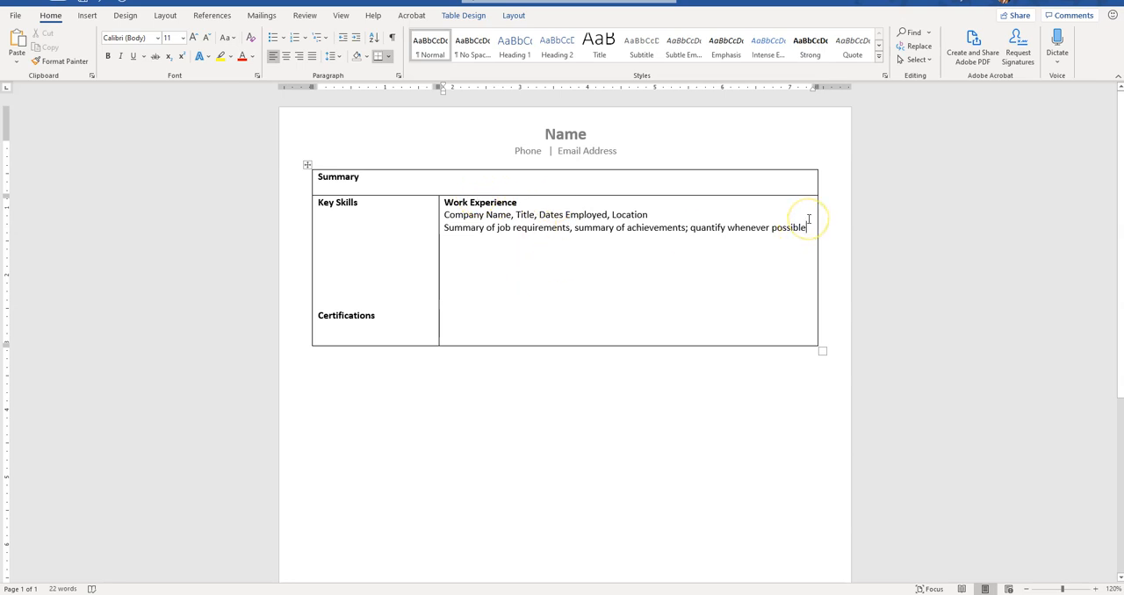
pyautogui.press('Return')
pyautogui.press('Return')
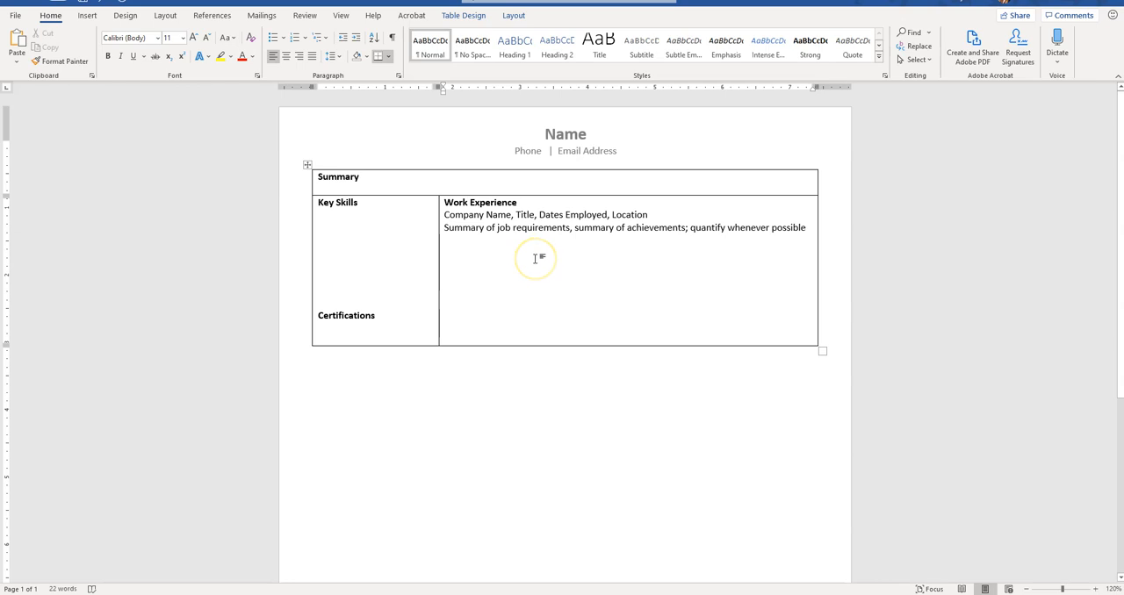
pyautogui.hotkey('ctrl', 'b')
pyautogui.write('Education')
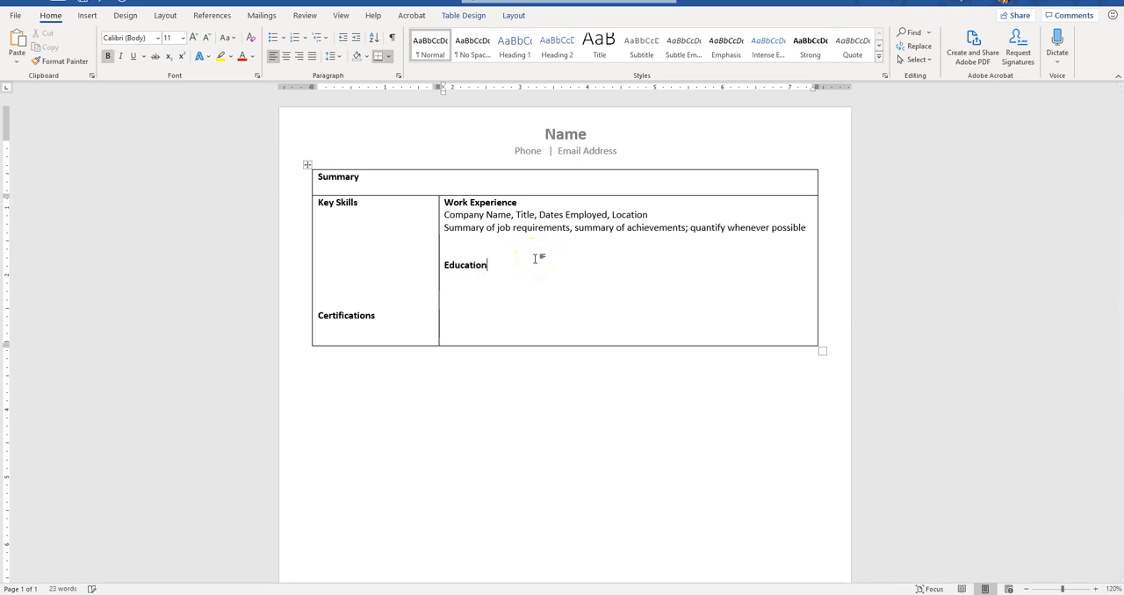
# Step: Add the non-bold line "School, degree" under the Education heading
pyautogui.press('Return')
pyautogui.hotkey('ctrl', 'b')
pyautogui.write('School, degree')
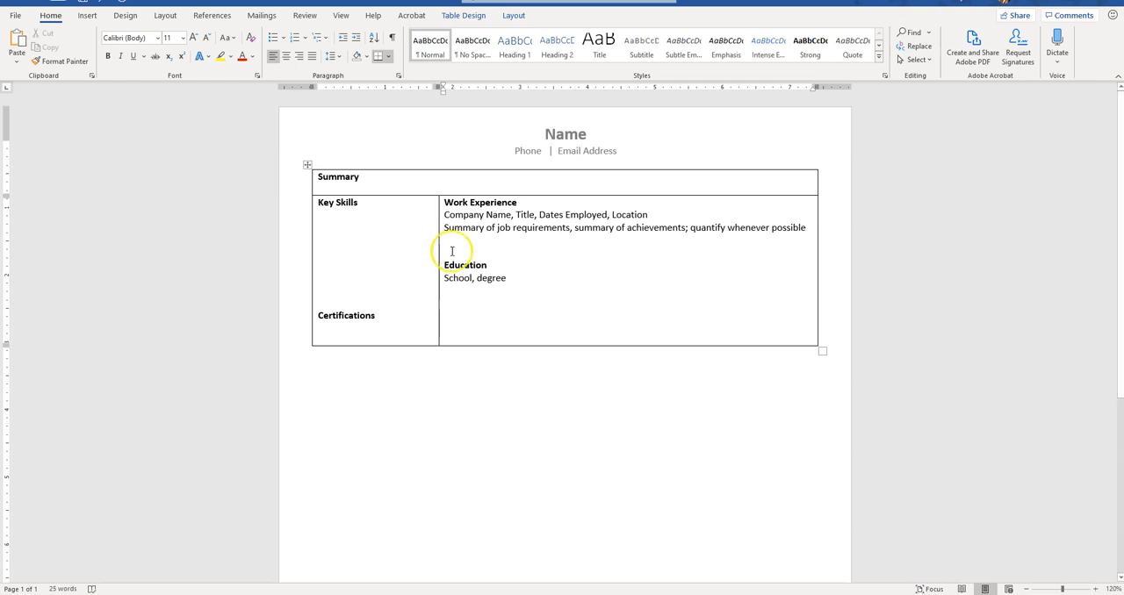
pyautogui.click(340, 225)
pyautogui.click(355, 211)
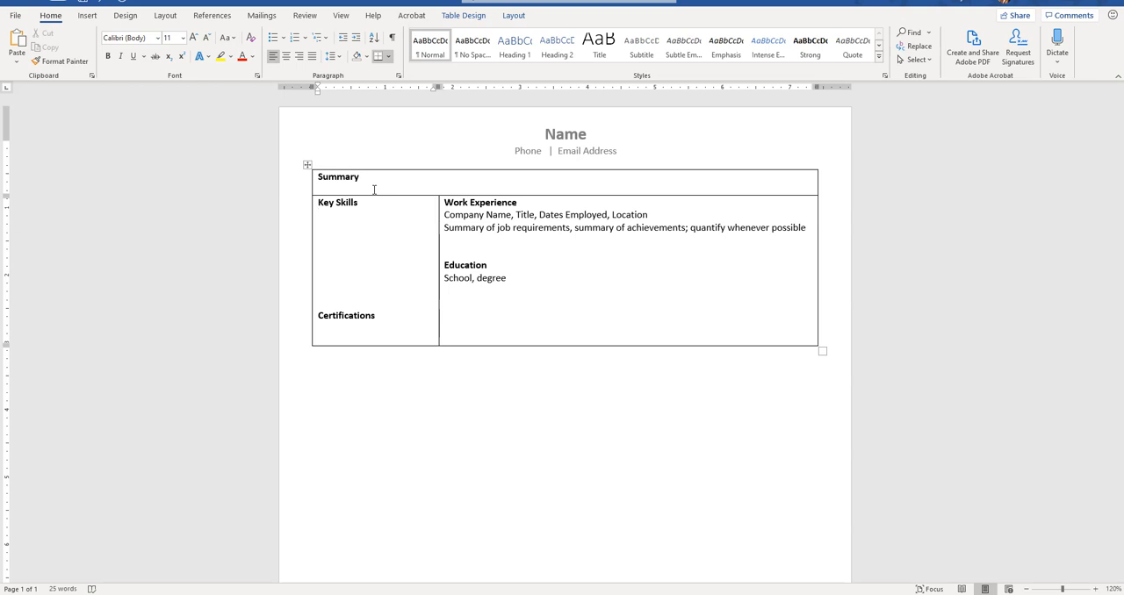
pyautogui.click(329, 331)
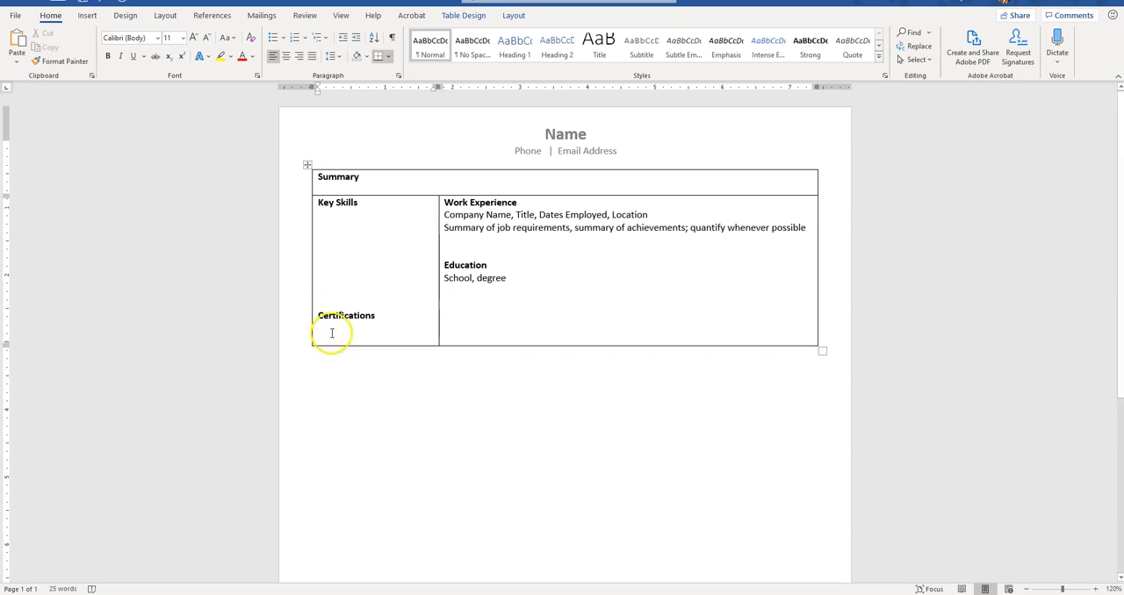
pyautogui.click(350, 329)
# Step: Extend the wide cell with blank lines below the Education section until the table reaches the end of the page
pyautogui.click(541, 297)
pyautogui.press('Return')
pyautogui.press('Return')
pyautogui.press('Return')
pyautogui.press('Return')
pyautogui.press('Return')
pyautogui.press('Return')
pyautogui.press('Return')
pyautogui.press('Return')
pyautogui.press('Return')
pyautogui.press('Return')
pyautogui.press('Return')
pyautogui.press('Return')
pyautogui.press('Return')
pyautogui.press('Return')
pyautogui.press('Return')
pyautogui.press('Return')
pyautogui.press('Return')
pyautogui.press('Return')
pyautogui.press('Return')
pyautogui.press('Return')
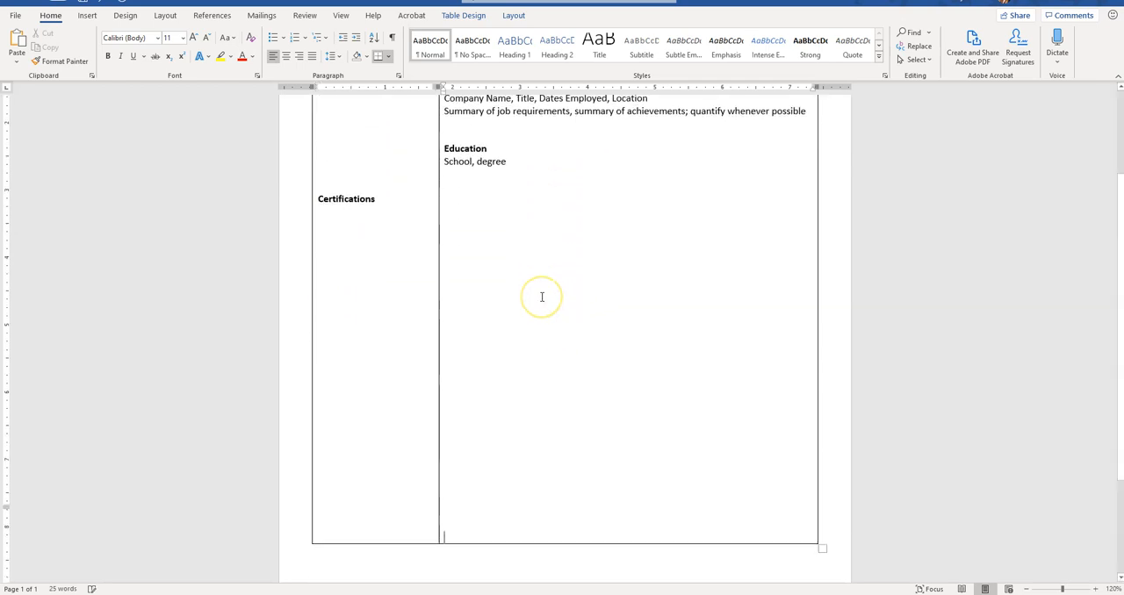
pyautogui.press('Return')
pyautogui.press('Return')
pyautogui.press('Return')
pyautogui.press('Return')
pyautogui.press('Return')
pyautogui.press('Return')
pyautogui.press('Return')
pyautogui.press('Return')
pyautogui.press('Return')
pyautogui.press('Return')
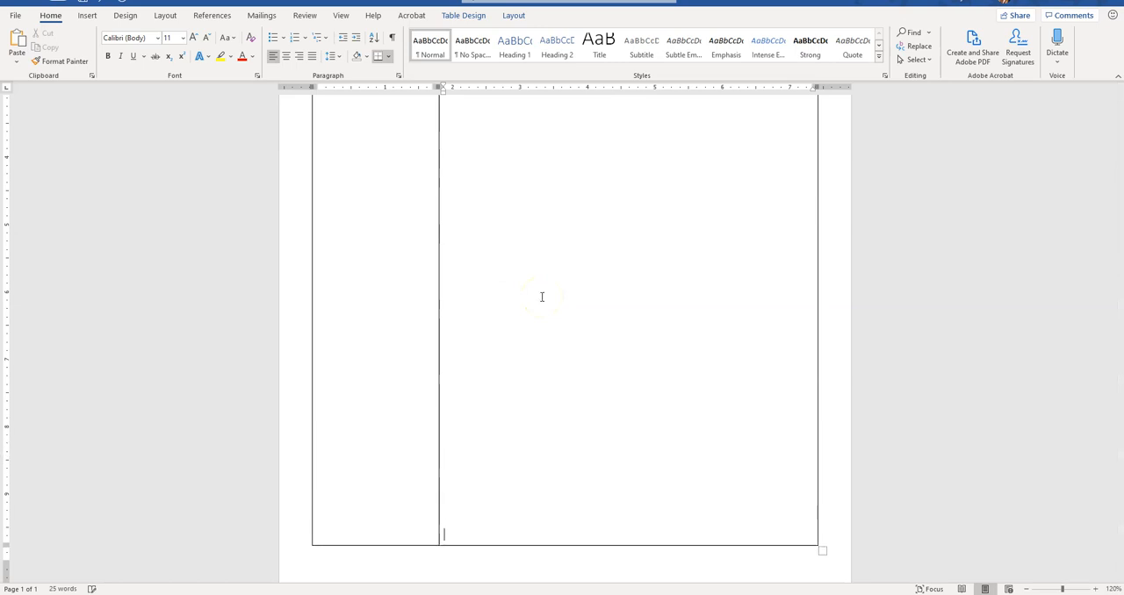
pyautogui.press('Return')
pyautogui.press('Return')
pyautogui.press('Return')
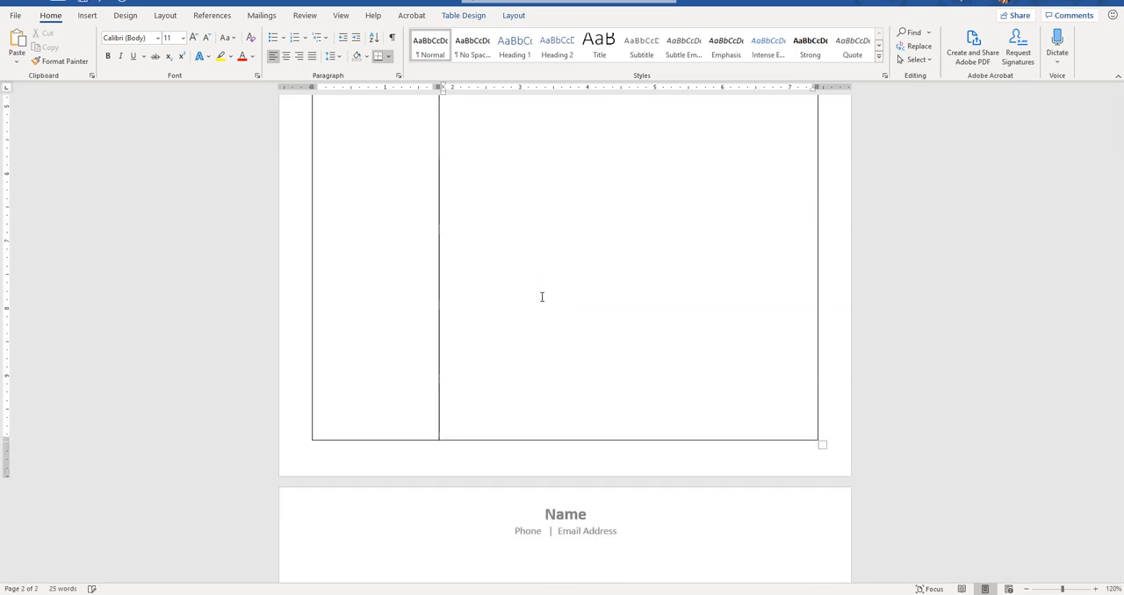
pyautogui.press('Return')
pyautogui.press('Return')
pyautogui.press('Return')
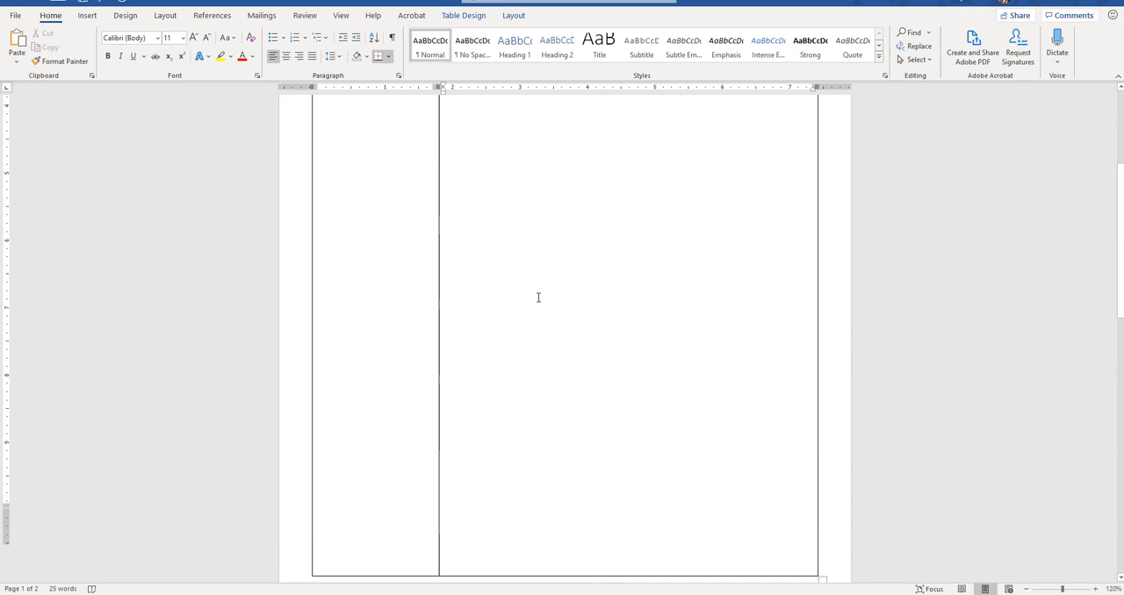
# Step: Select the whole table and remove all of its borders with the No Border option
pyautogui.scroll(7, 538, 297)
pyautogui.click(387, 205)
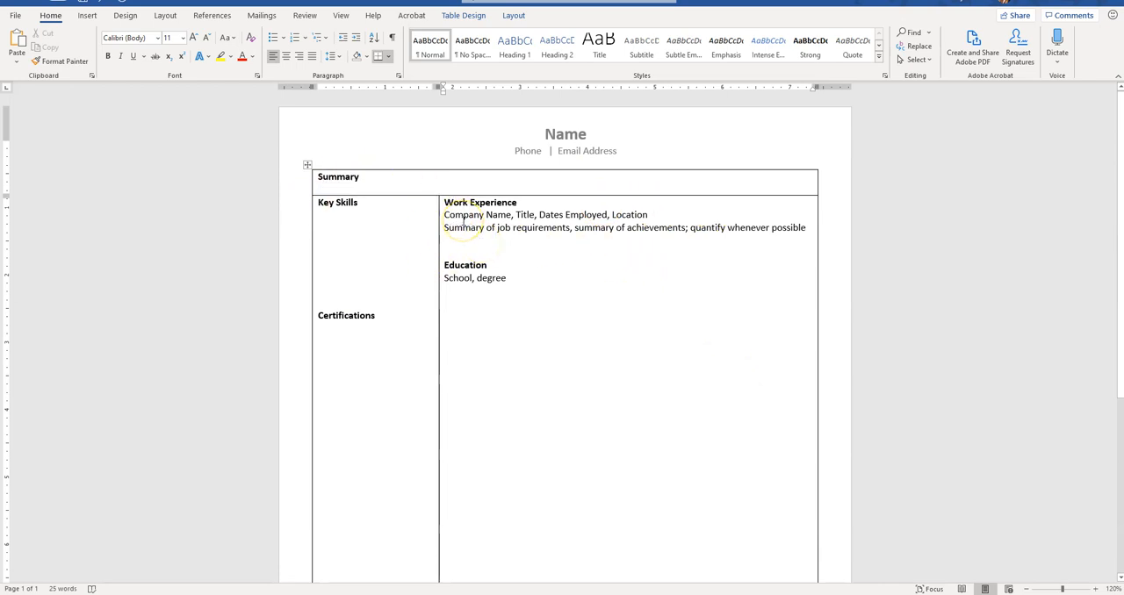
pyautogui.click(307, 166)
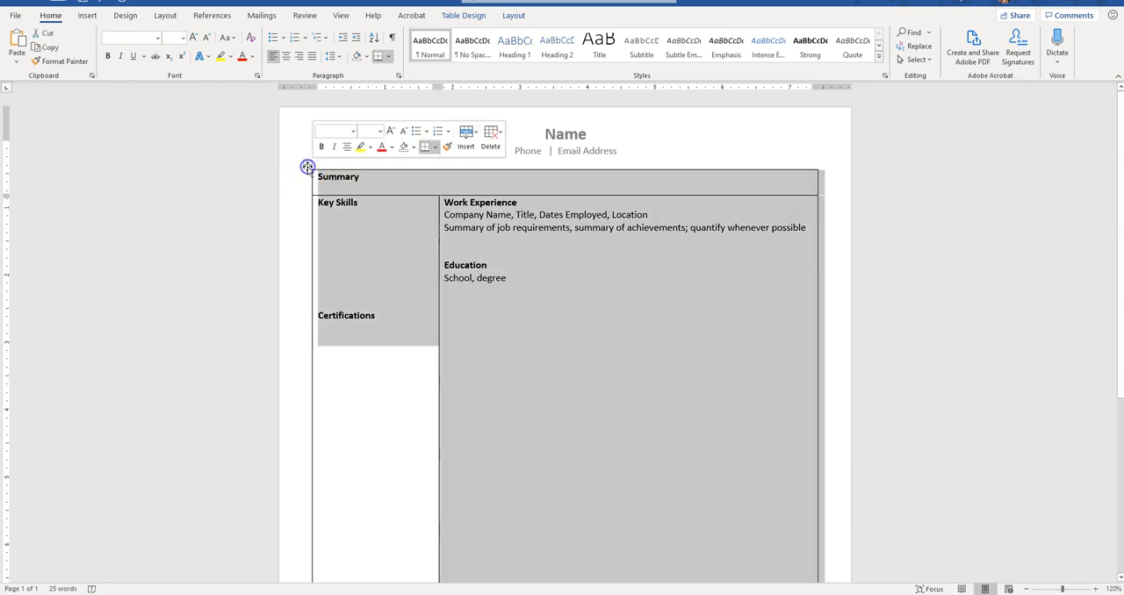
pyautogui.doubleClick(307, 166)
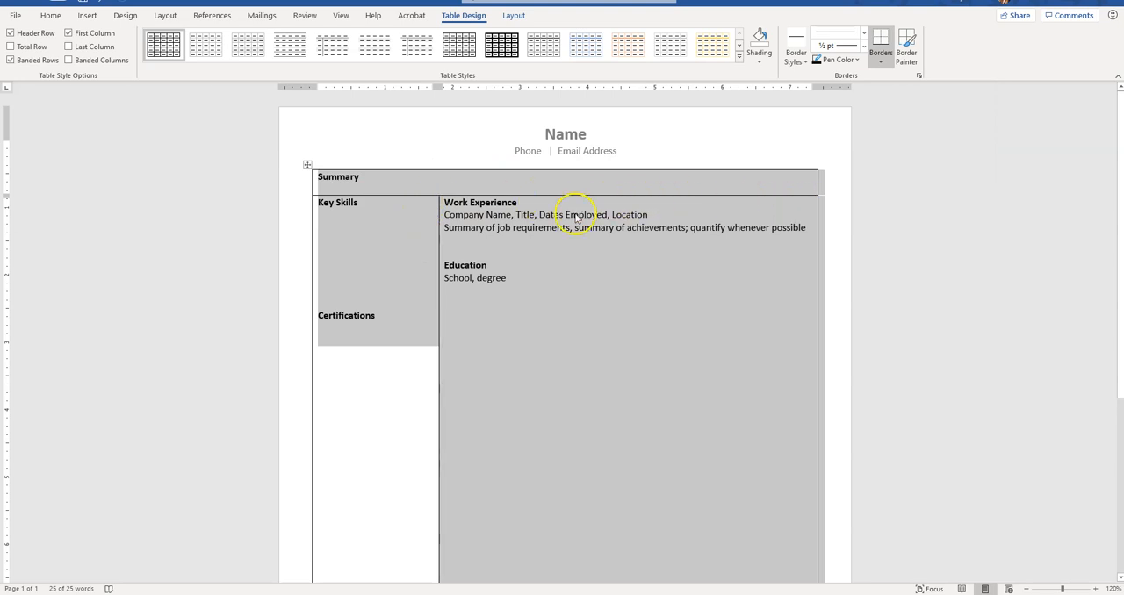
pyautogui.click(881, 62)
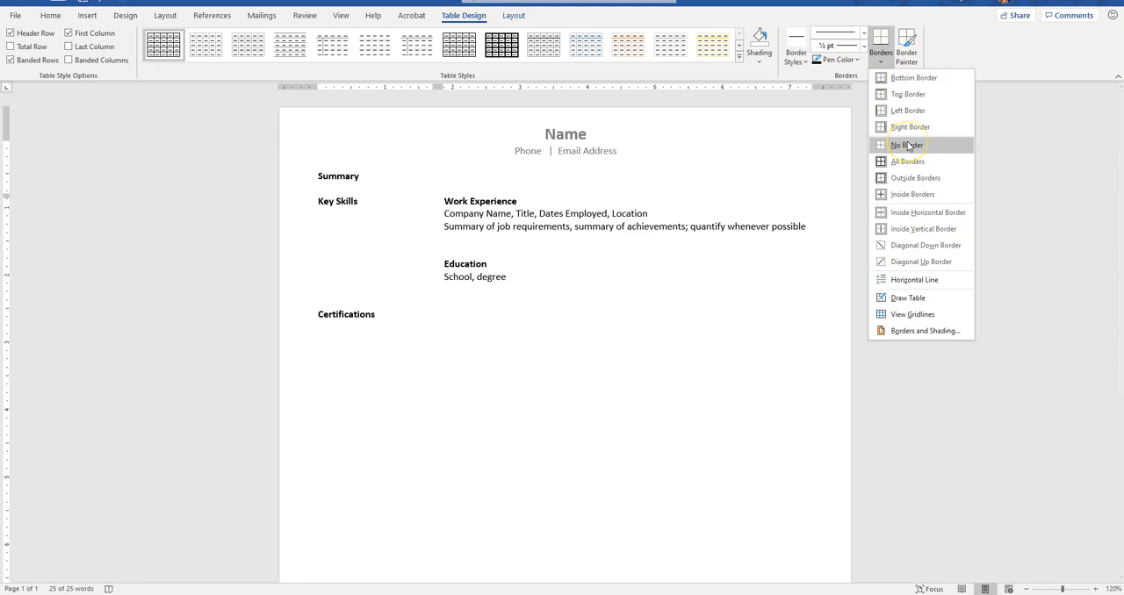
pyautogui.click(908, 146)
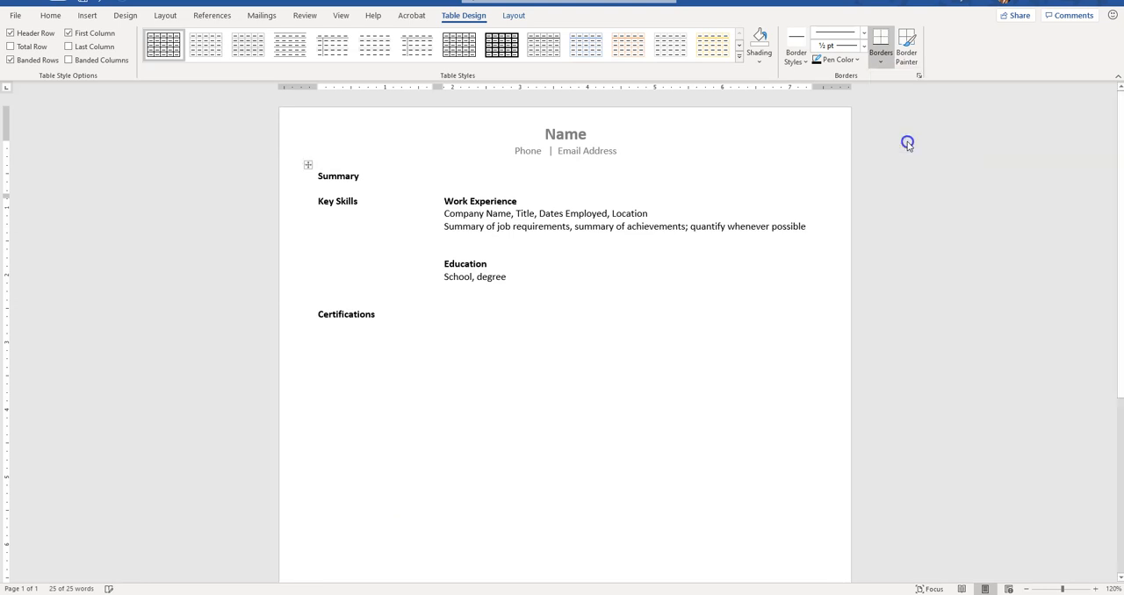
pyautogui.click(884, 67)
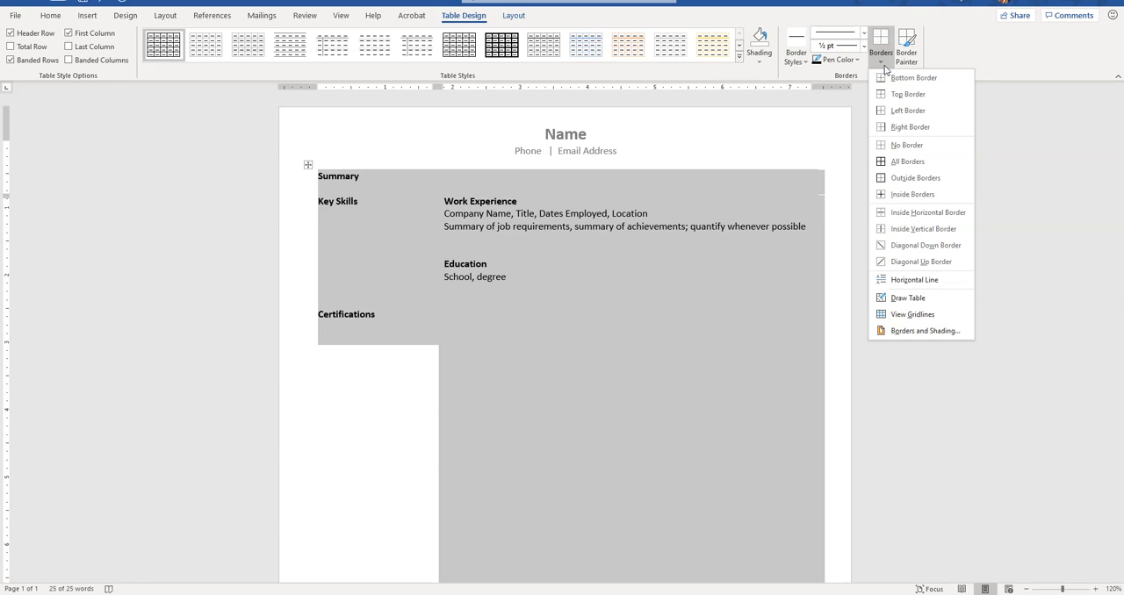
pyautogui.click(477, 254)
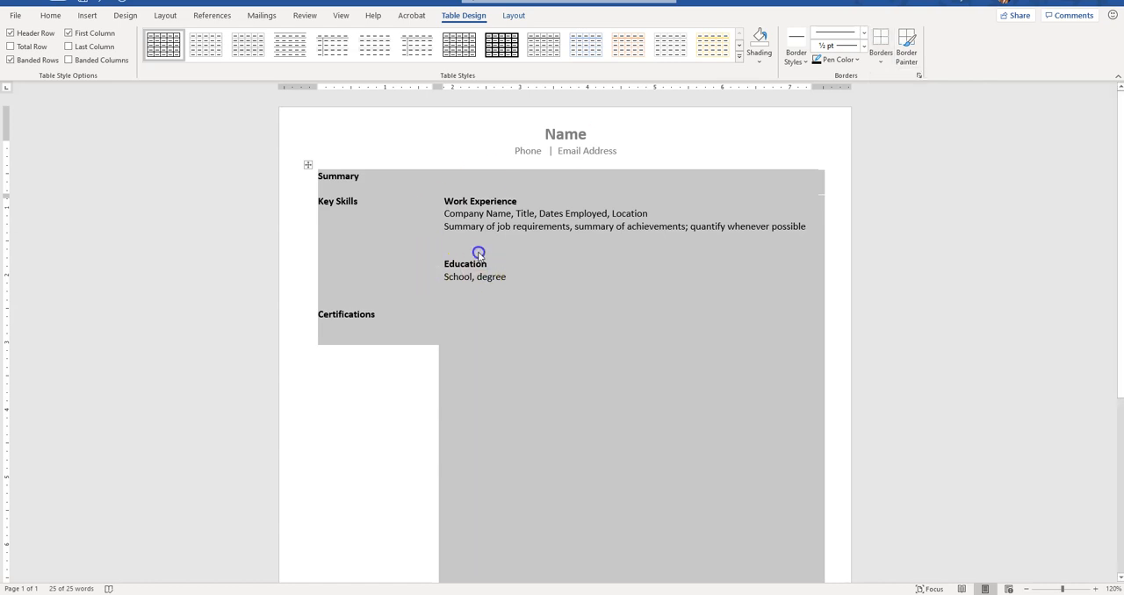
# Step: Select the wide cell holding Work Experience and Education and add a left border to it
pyautogui.click(452, 196)
pyautogui.moveTo(442, 193); pyautogui.dragTo(521, 320)
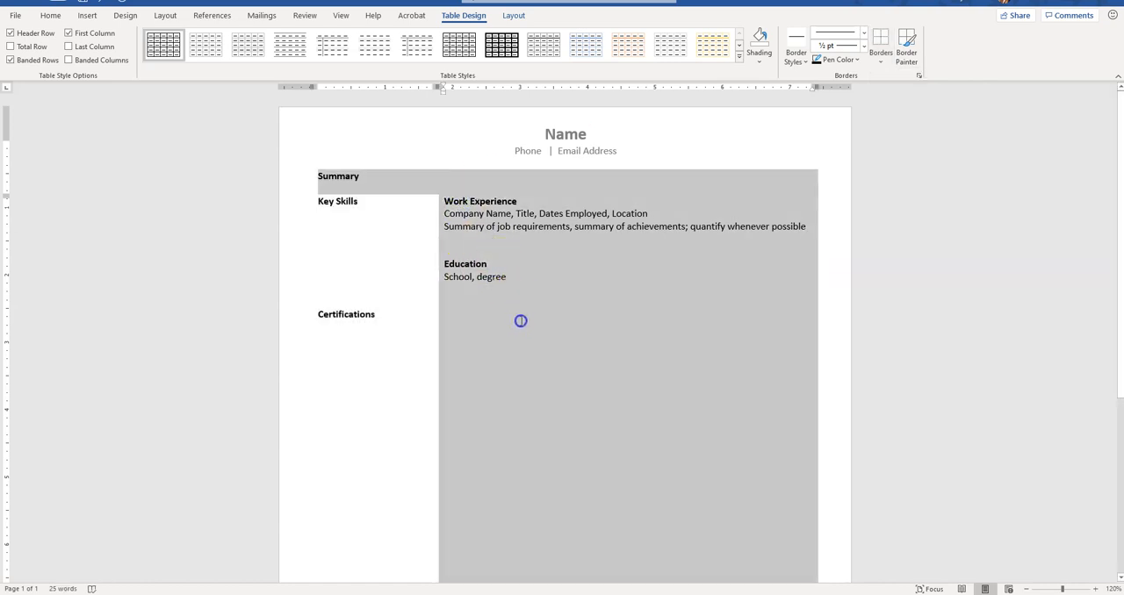
pyautogui.click(433, 212)
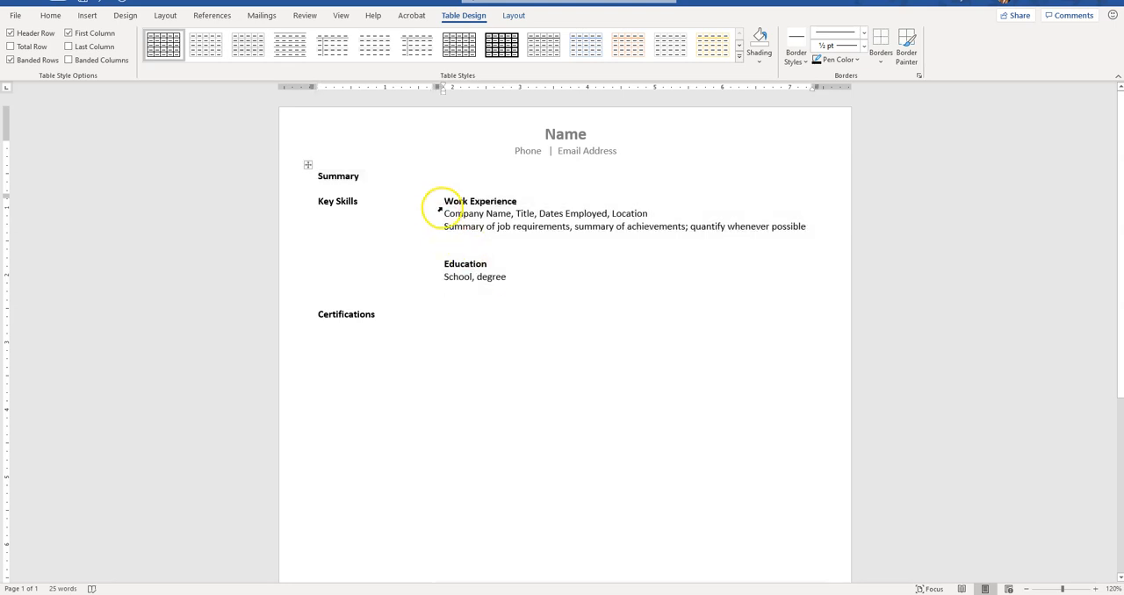
pyautogui.click(440, 207)
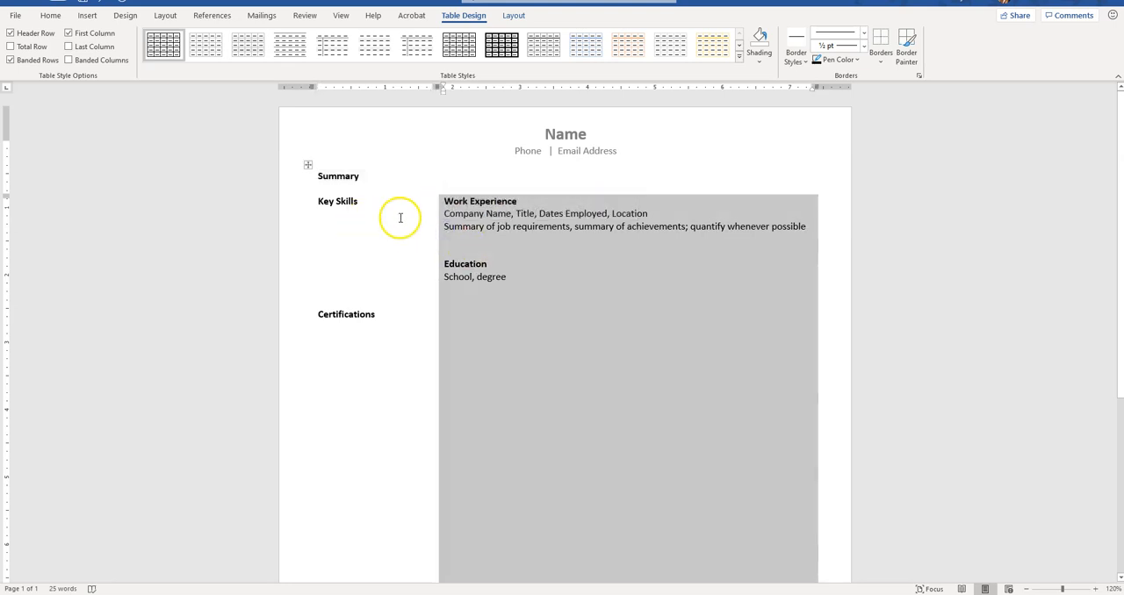
pyautogui.click(881, 58)
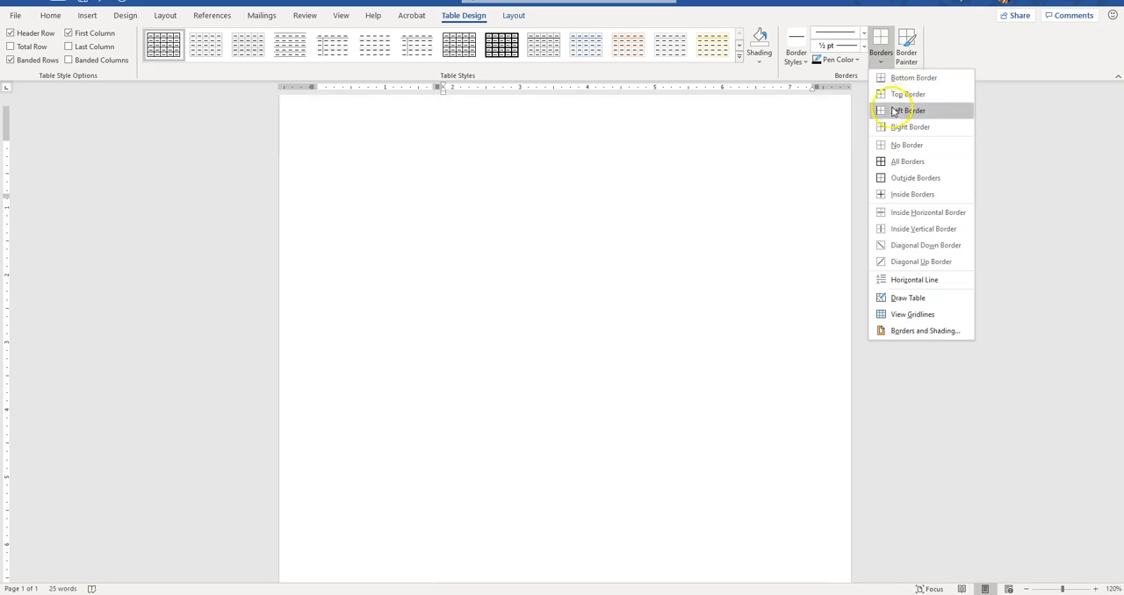
pyautogui.click(904, 111)
pyautogui.click(564, 256)
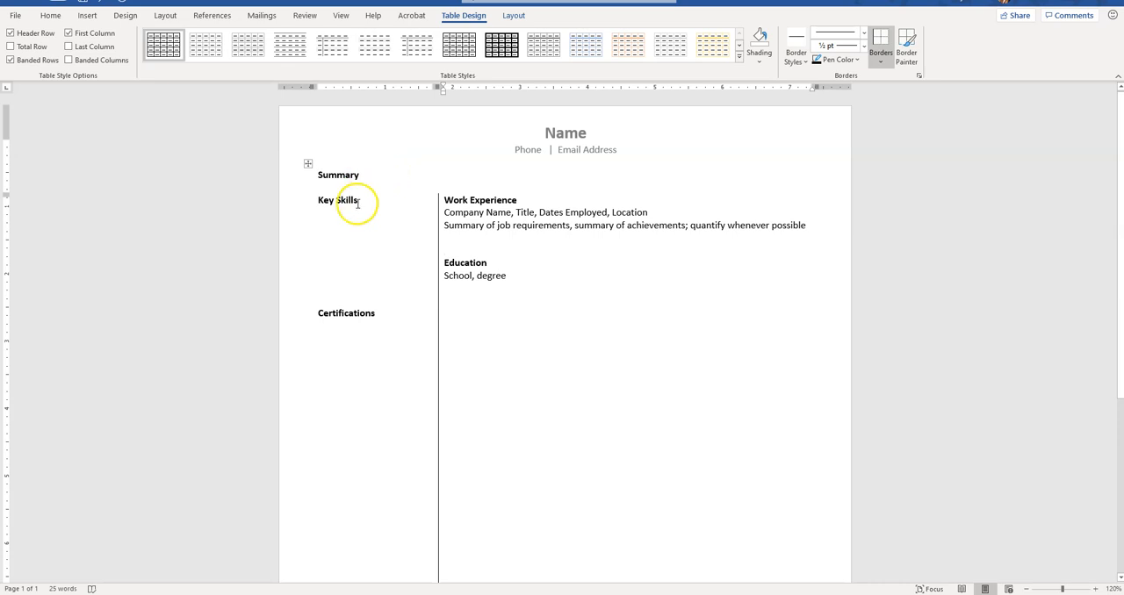
# Step: Add the line "This is my objective" under the Summary heading and give the Summary cell a bottom border
pyautogui.click(422, 182)
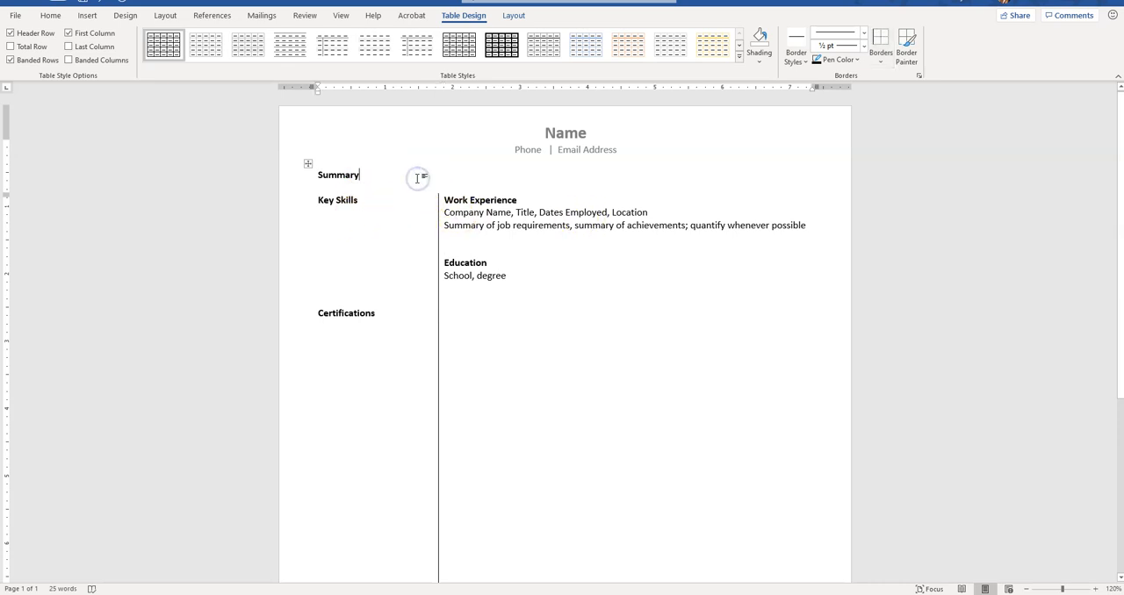
pyautogui.press('Return')
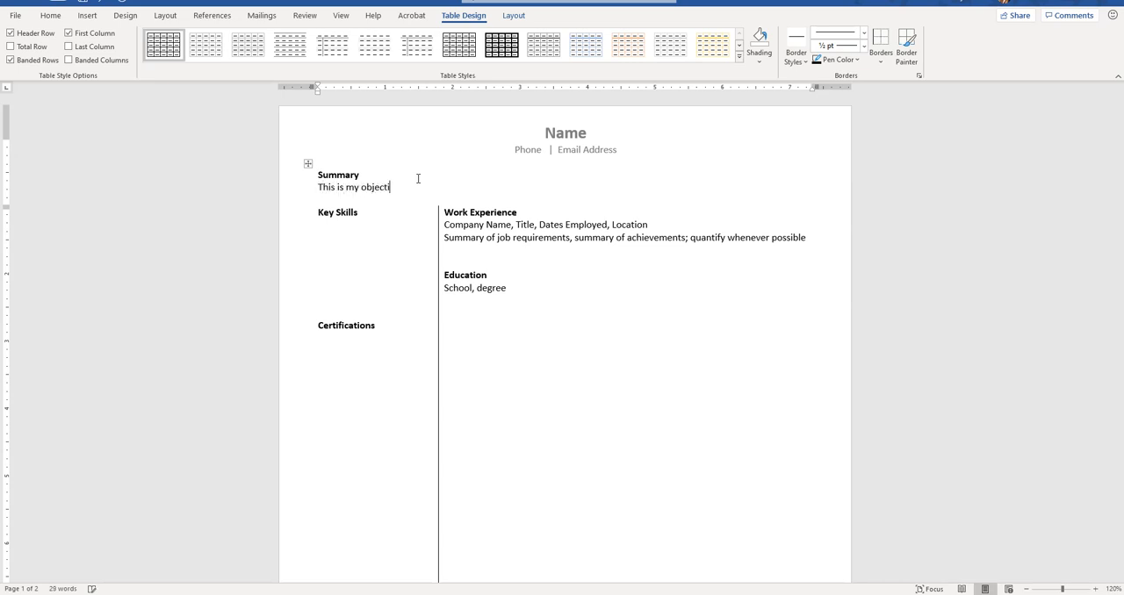
pyautogui.moveTo(427, 188); pyautogui.dragTo(302, 179)
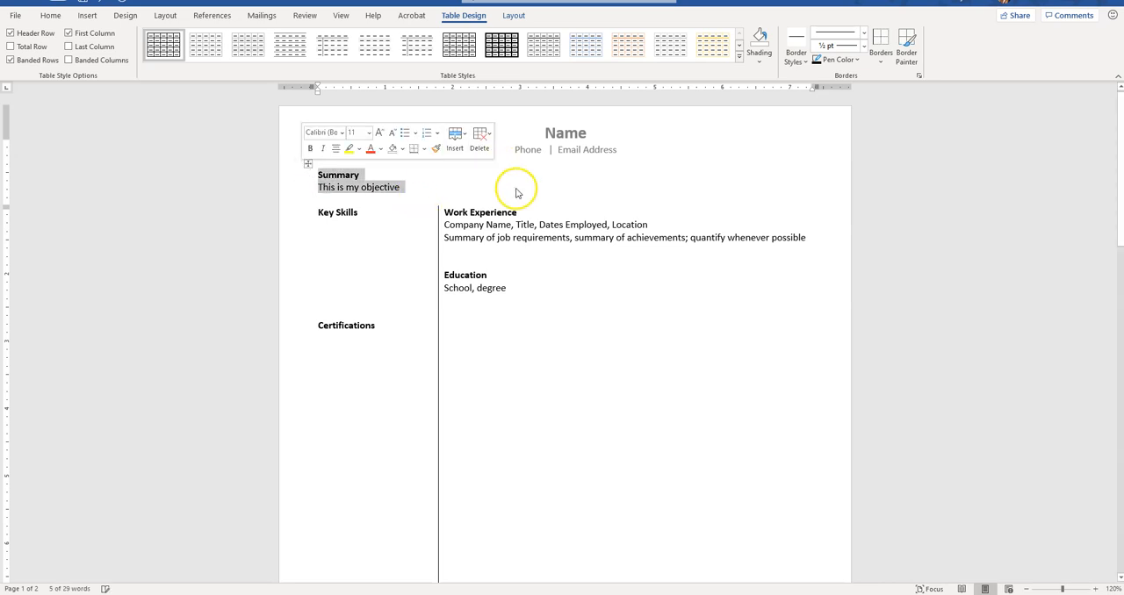
pyautogui.click(885, 63)
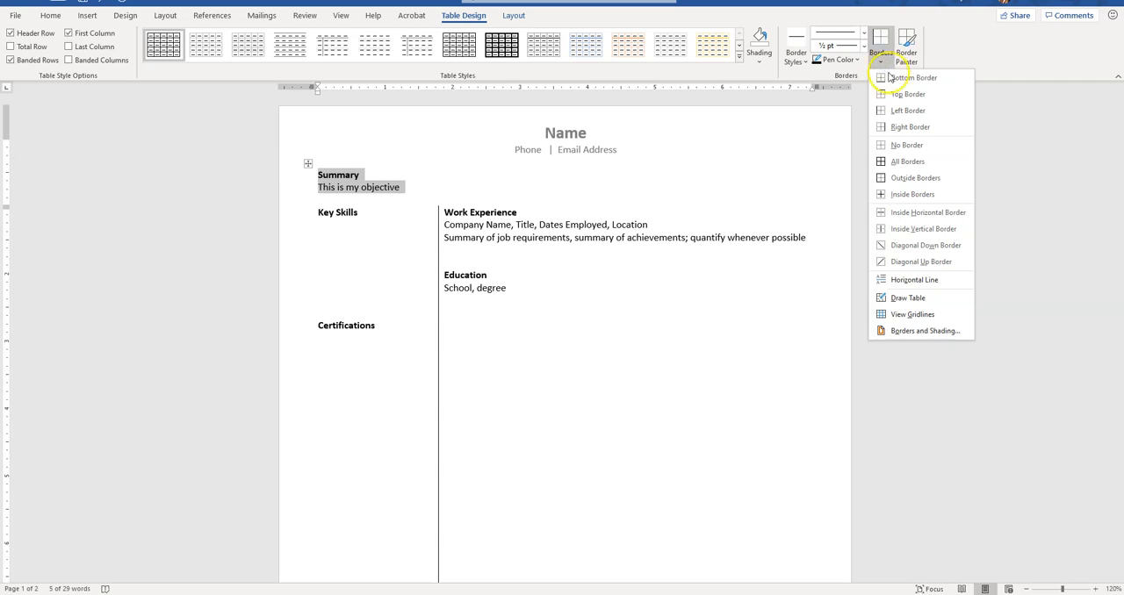
pyautogui.click(887, 78)
pyautogui.click(598, 263)
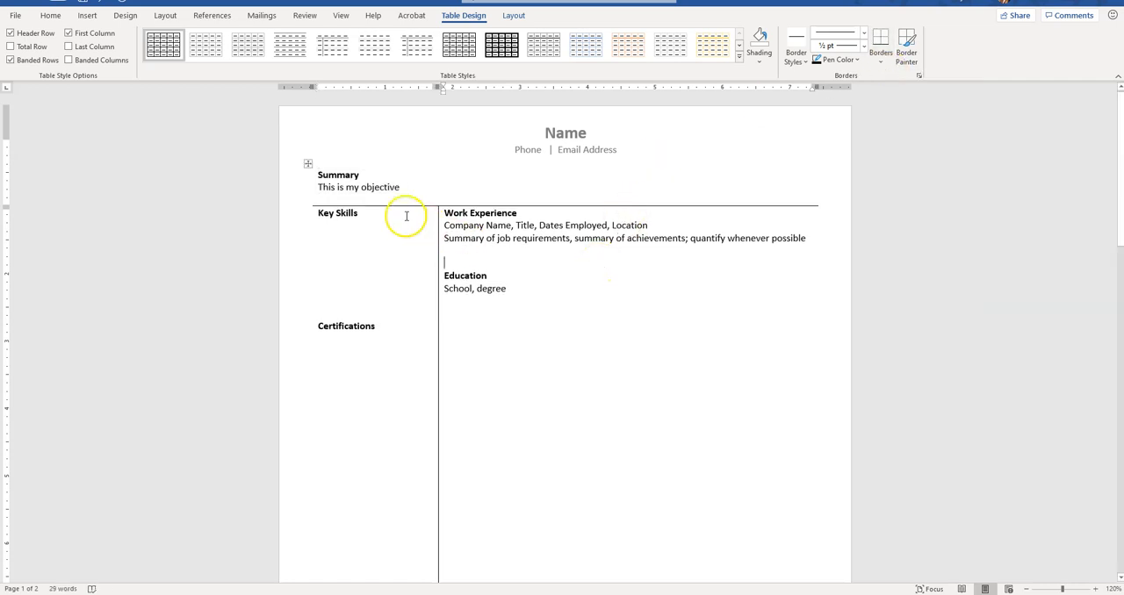
# Step: Insert a blank line above the Key Skills heading and another above the Work Experience heading
pyautogui.click(318, 214)
pyautogui.press('Return')
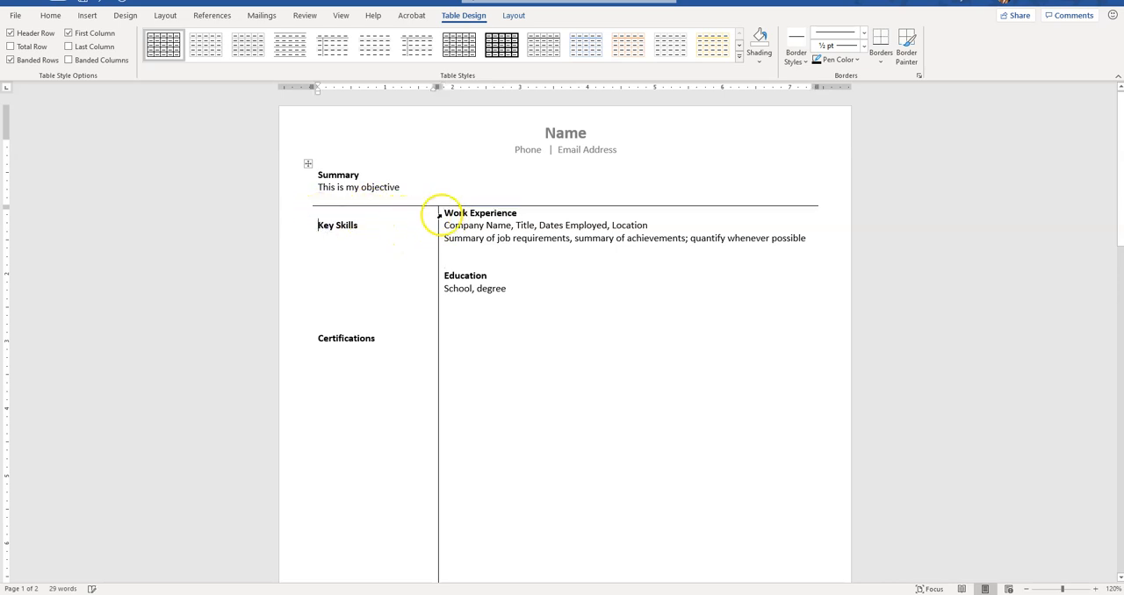
pyautogui.click(443, 214)
pyautogui.press('Return')
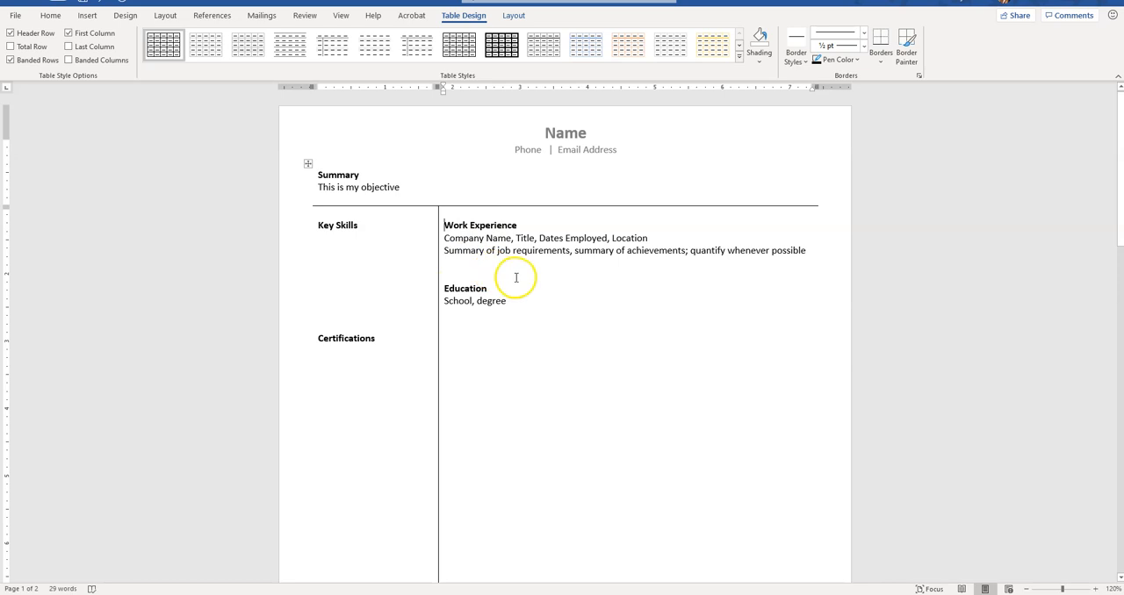
# Step: Remove surplus blank lines at the end of the wide cell so the table fits on one page
pyautogui.scroll(-10, 531, 257)
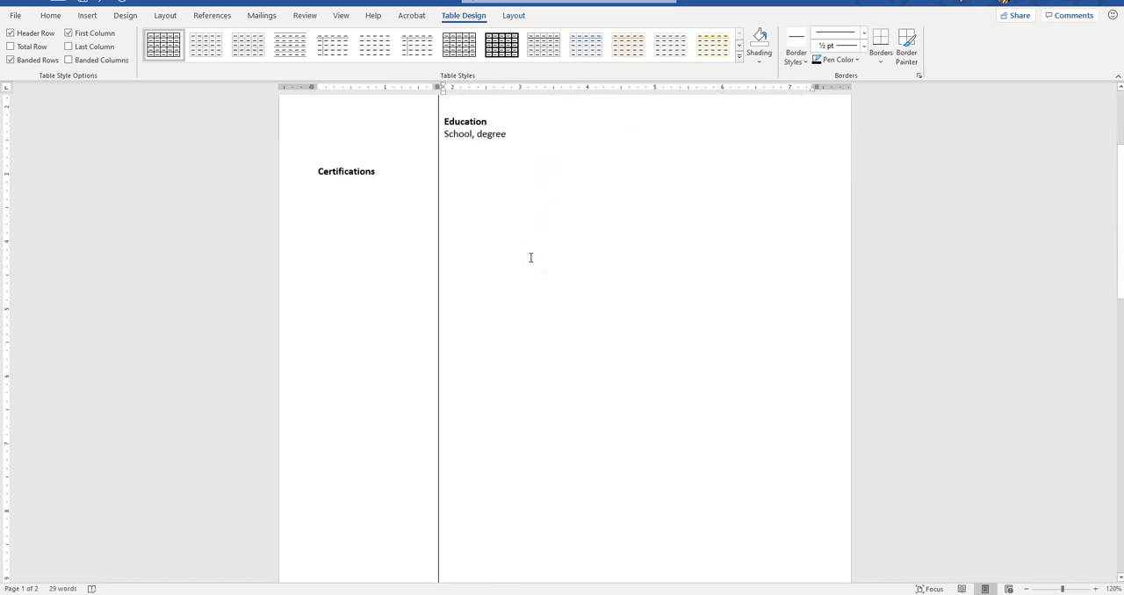
pyautogui.click(530, 257)
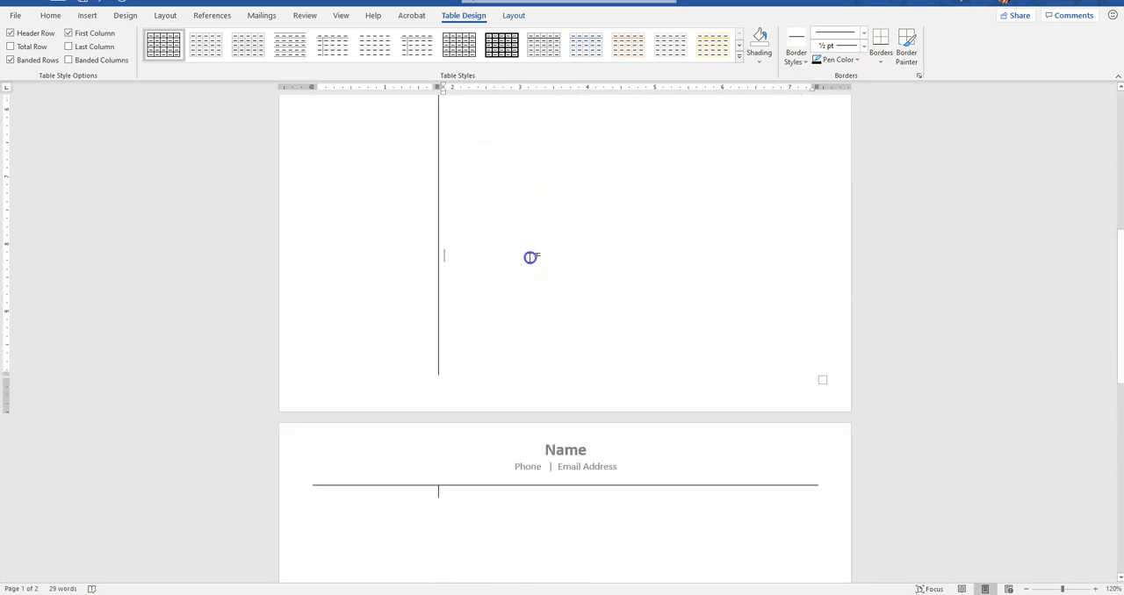
pyautogui.press('Return')
pyautogui.press('Return')
pyautogui.press('Return')
pyautogui.press('Return')
pyautogui.press('Return')
pyautogui.press('Return')
pyautogui.press('Return')
pyautogui.press('Return')
pyautogui.press('Return')
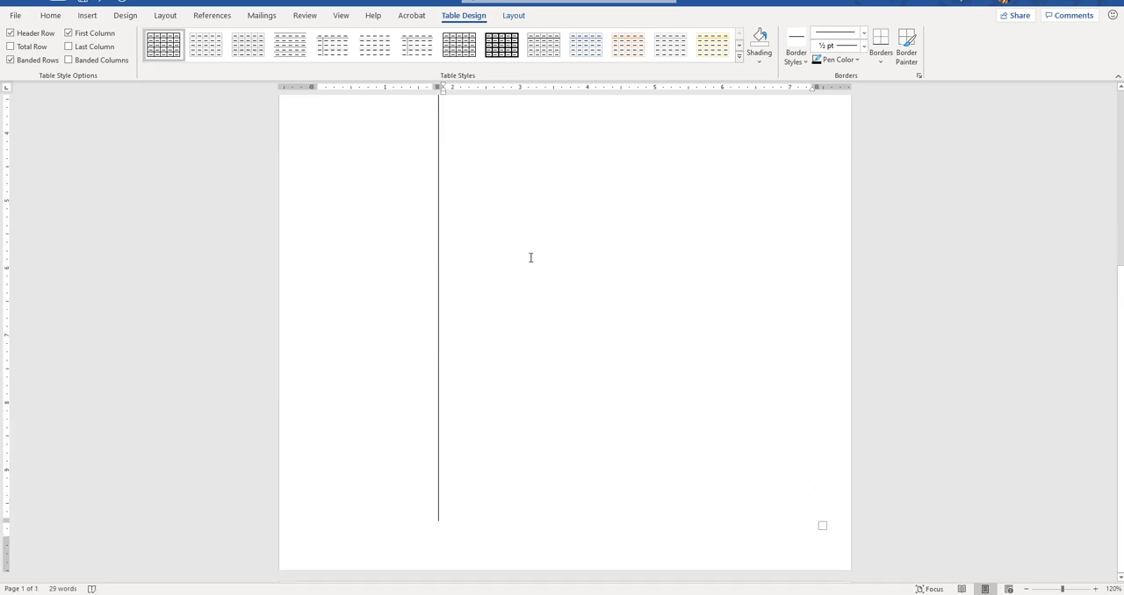
# Step: Copy the company and job summary lines and paste them three more times under Work Experience, separating the entries with blank lines
pyautogui.scroll(5, 531, 257)
pyautogui.click(464, 203)
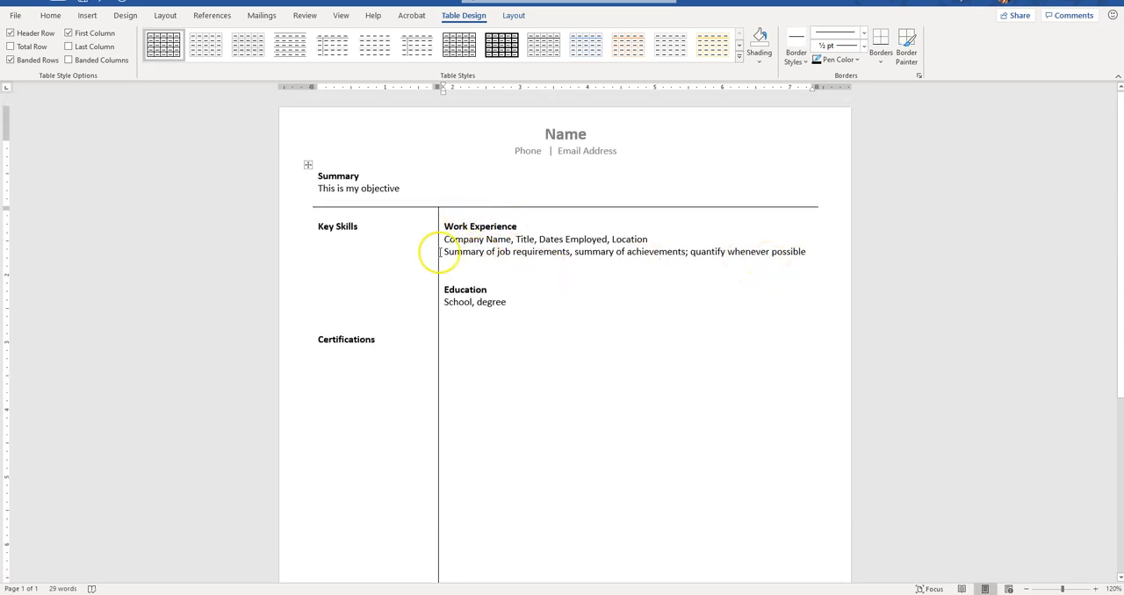
pyautogui.click(445, 239)
pyautogui.moveTo(445, 239)
pyautogui.mouseDown()
pyautogui.moveTo(783, 240)
pyautogui.moveTo(822, 254)
pyautogui.moveTo(509, 252)
pyautogui.moveTo(446, 239)
pyautogui.mouseUp()
pyautogui.click(798, 250)
pyautogui.tripleClick(798, 250)
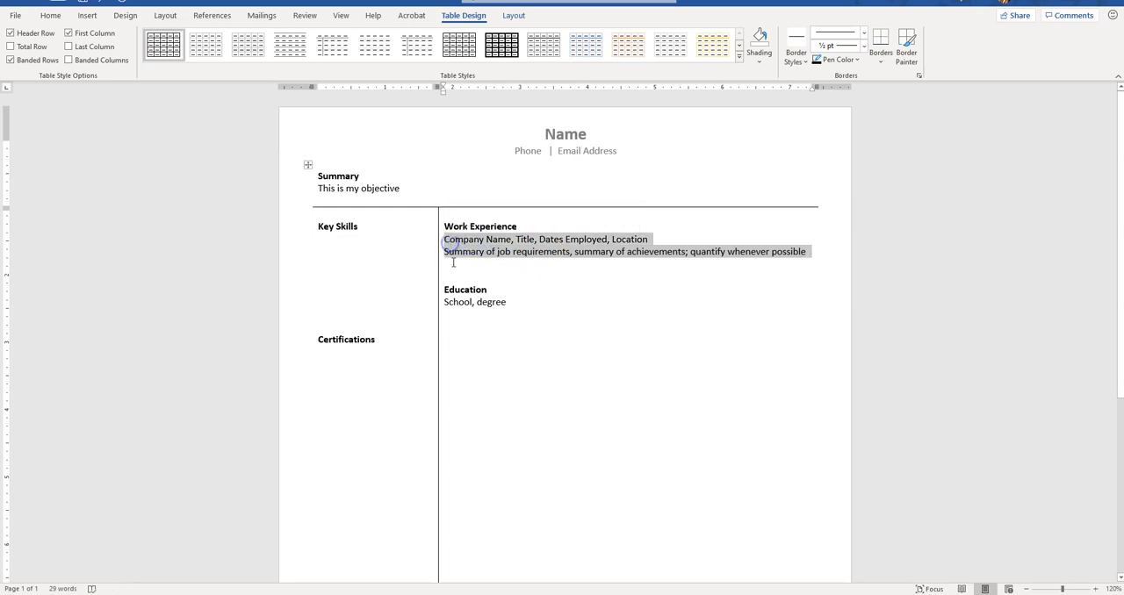
pyautogui.hotkey('ctrl', 'c')
pyautogui.click(453, 261)
pyautogui.press('Return')
pyautogui.hotkey('ctrl', 'v')
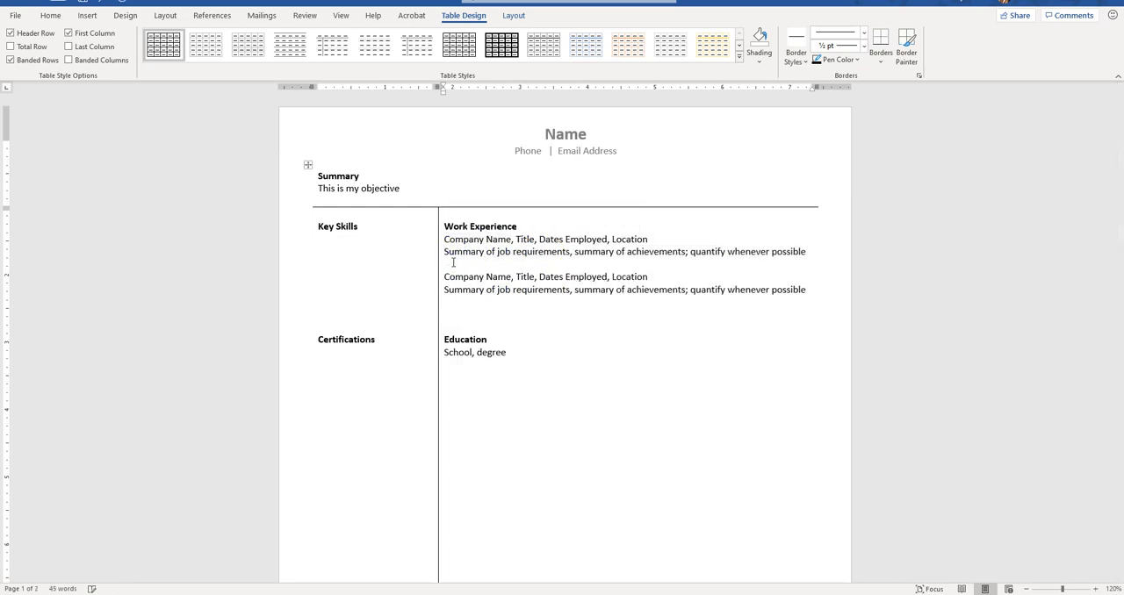
pyautogui.hotkey('ctrl', 'v')
pyautogui.press('Return')
pyautogui.hotkey('ctrl', 'v')
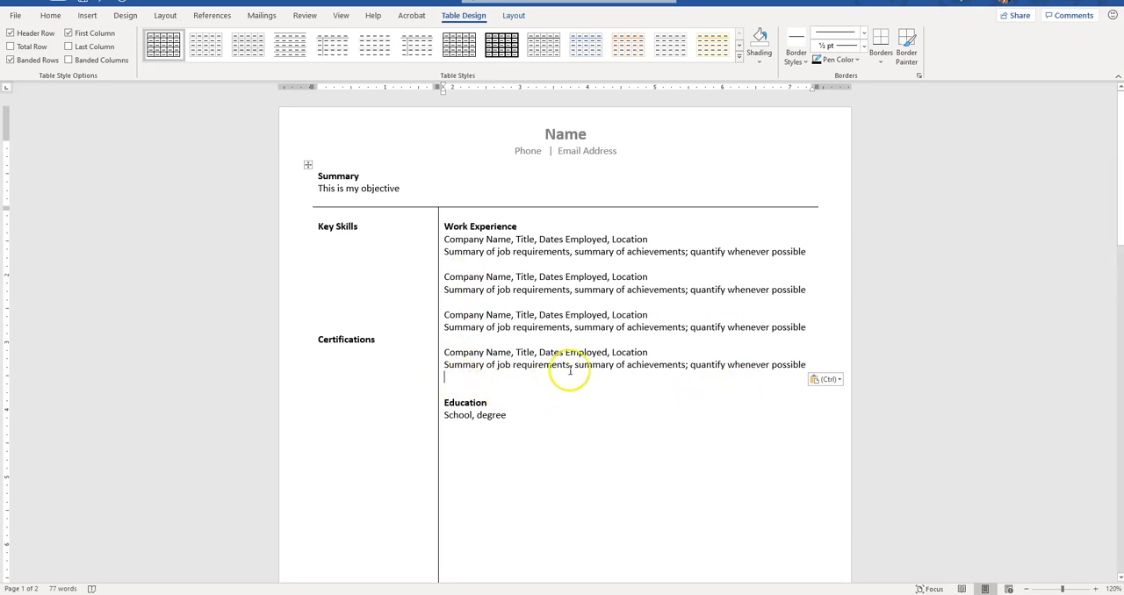
# Step: Try an automatic horizontal divider made from underscores below the last work experience entry, then undo it
pyautogui.write('________')
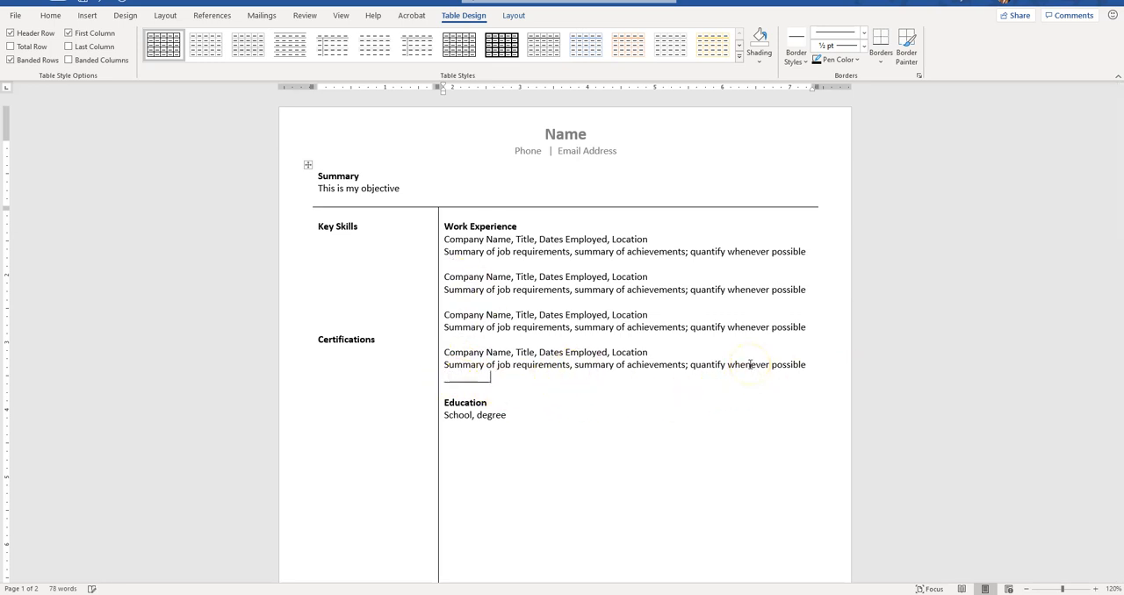
pyautogui.press('Return')
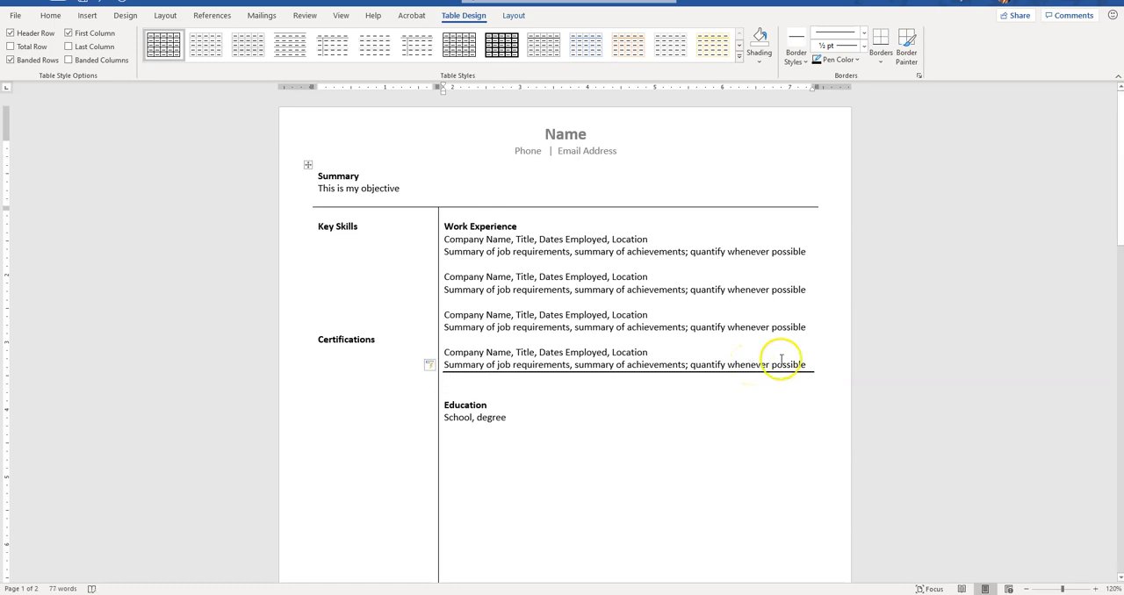
pyautogui.click(812, 361)
pyautogui.press('Return')
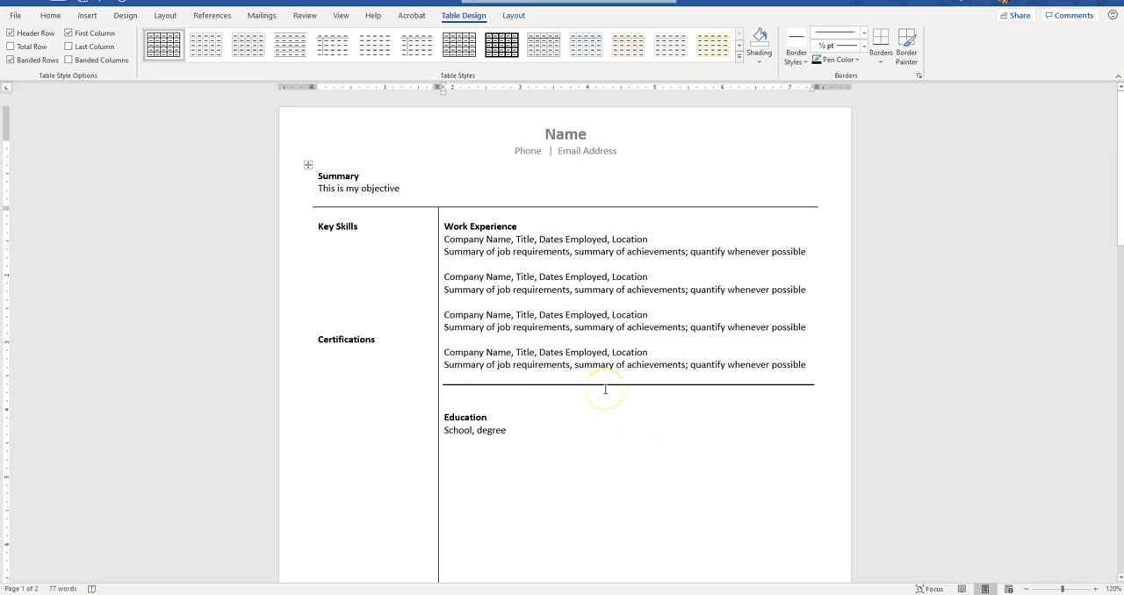
pyautogui.press('BackSpace')
pyautogui.hotkey('ctrl', 'z')
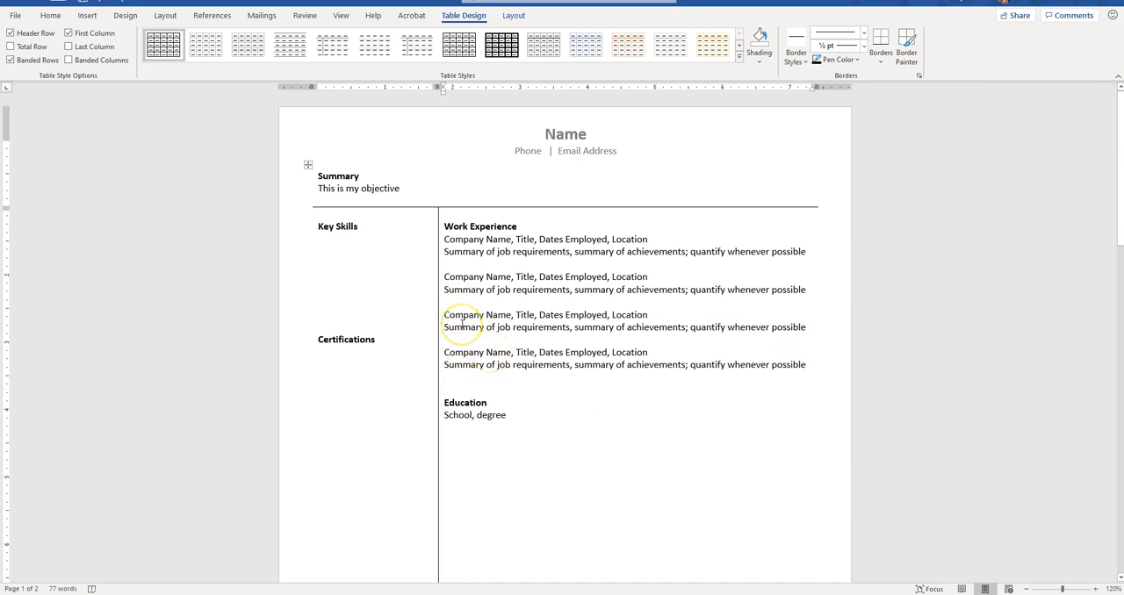
# Step: Delete the extra blank line above the Education heading and the blank lines following "School, degree"
pyautogui.press('Delete')
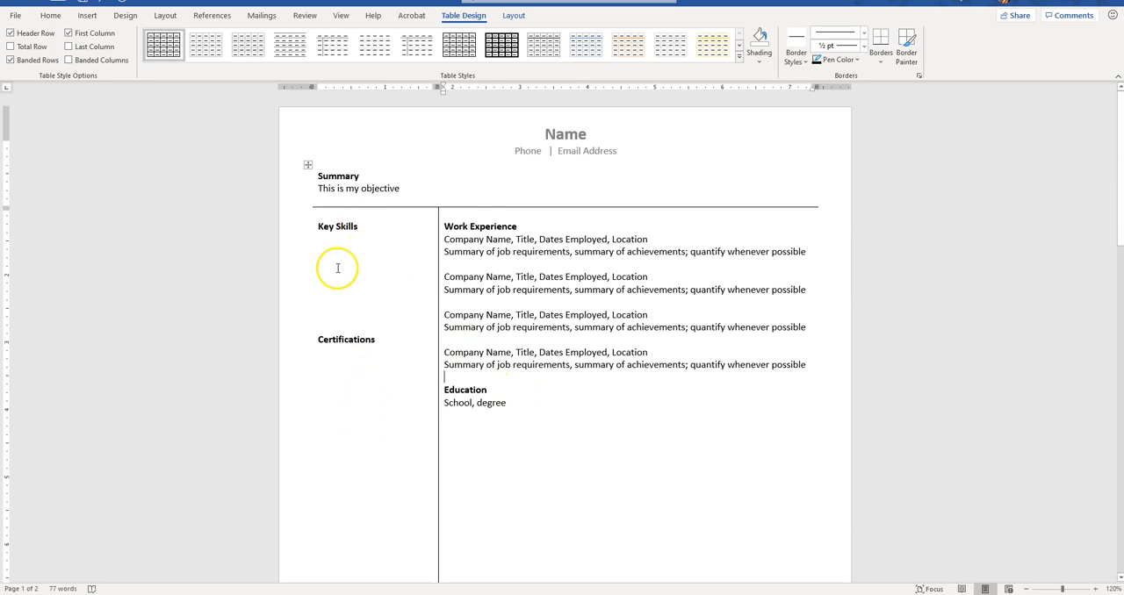
pyautogui.click(544, 389)
pyautogui.click(544, 406)
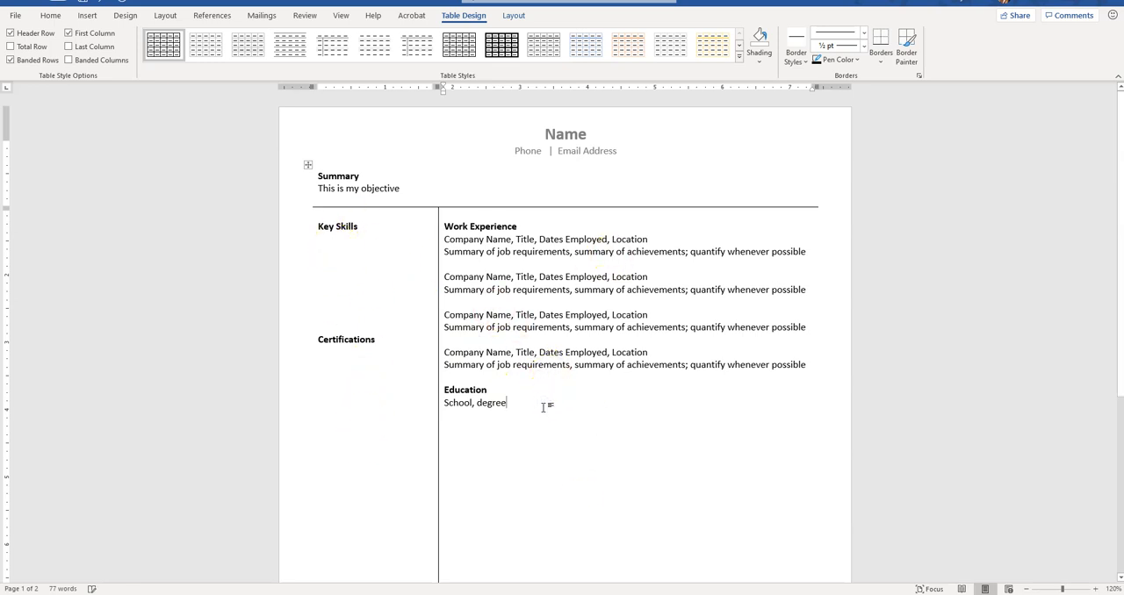
pyautogui.scroll(-3, 546, 404)
pyautogui.press('Delete')
pyautogui.press('Delete')
pyautogui.press('Delete')
pyautogui.press('Delete')
pyautogui.press('Delete')
pyautogui.press('Delete')
pyautogui.press('Delete')
pyautogui.press('Delete')
pyautogui.press('Delete')
pyautogui.press('Delete')
pyautogui.press('Delete')
pyautogui.press('Delete')
pyautogui.press('Delete')
pyautogui.press('Delete')
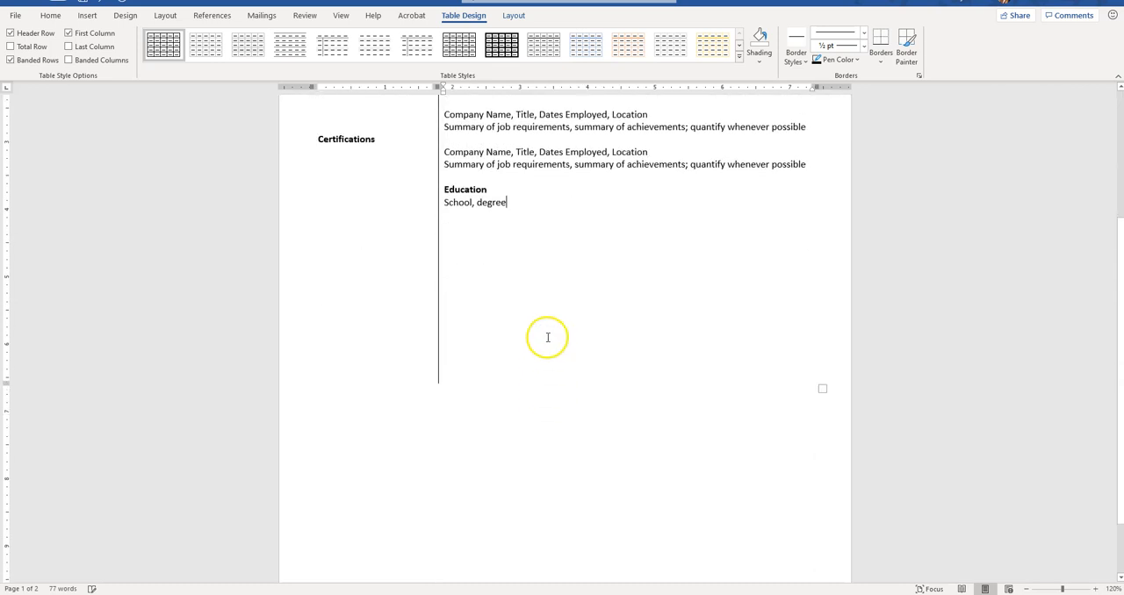
pyautogui.press('Delete')
pyautogui.press('Delete')
# Step: Add a new row at the end of the table and enlarge it with blank lines
pyautogui.press('Tab')
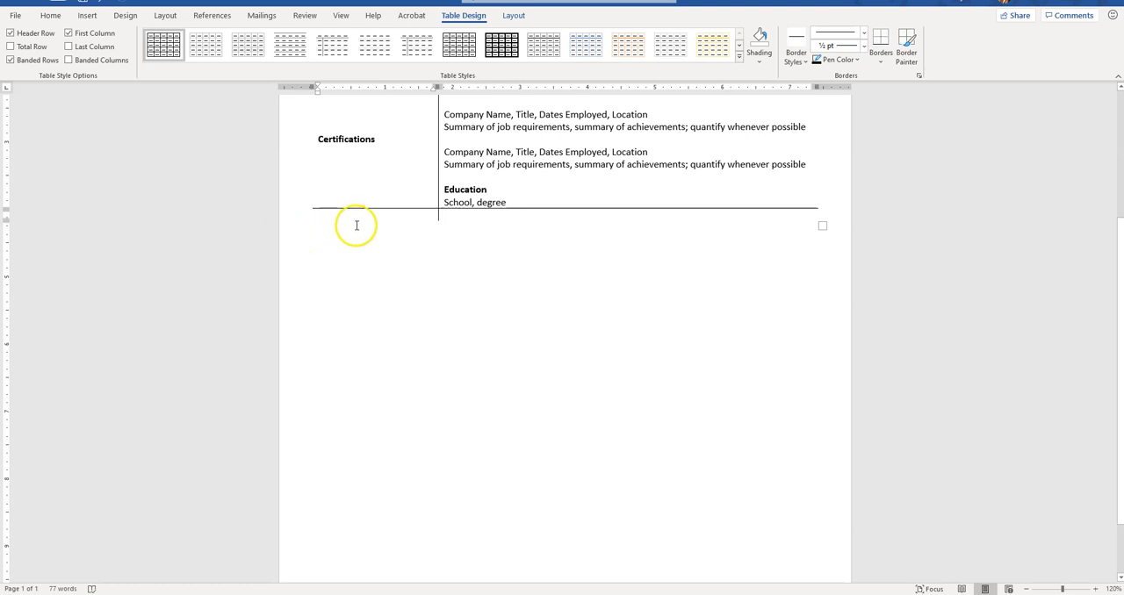
pyautogui.press('Return')
pyautogui.press('Return')
pyautogui.press('Return')
pyautogui.press('Return')
# Step: Move the Certifications heading from the Key Skills cell into the narrow cell of the new row
pyautogui.scroll(3, 483, 241)
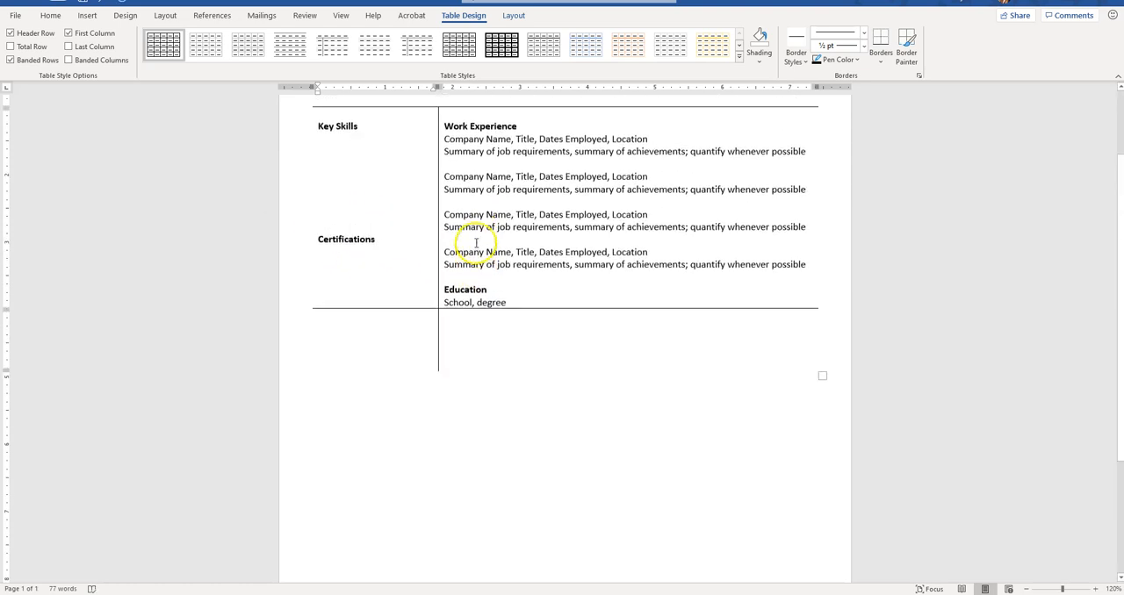
pyautogui.doubleClick(364, 240)
pyautogui.hotkey('ctrl', 'x')
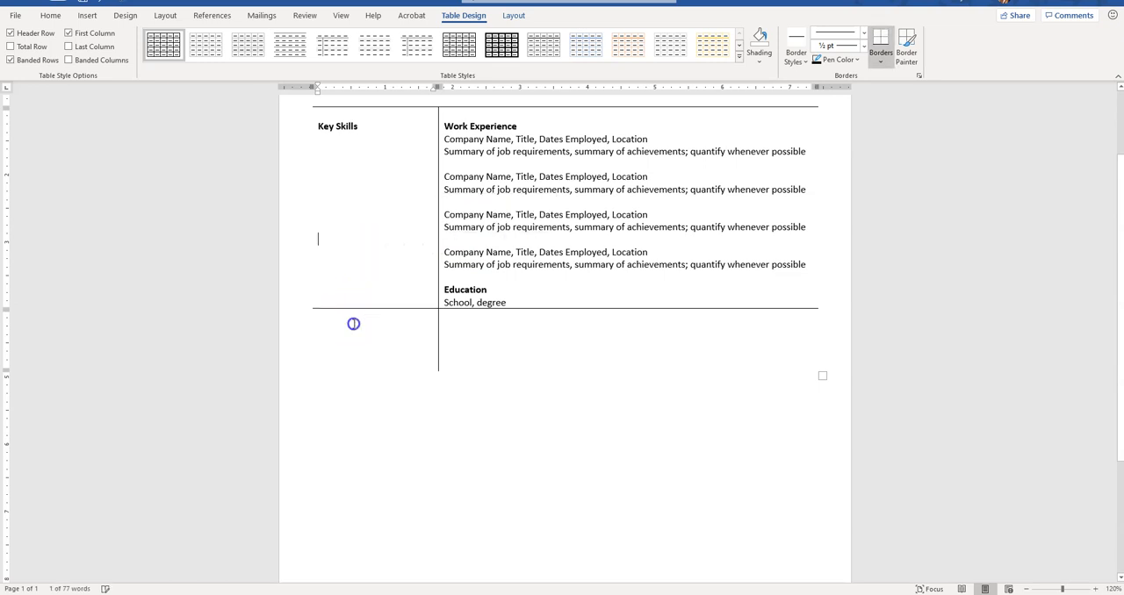
pyautogui.click(354, 322)
pyautogui.hotkey('ctrl', 'v')
# Step: Move the Education heading and its "School, degree" line into the new row's wide cell, with a blank line above them
pyautogui.moveTo(444, 290); pyautogui.dragTo(510, 302)
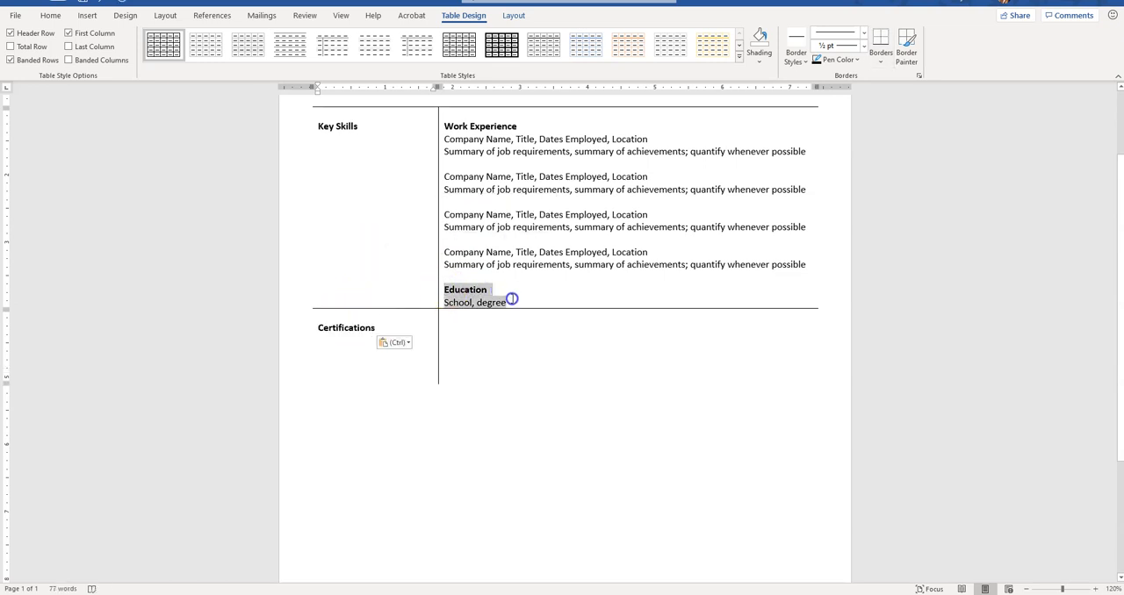
pyautogui.hotkey('ctrl', 'x')
pyautogui.click(502, 319)
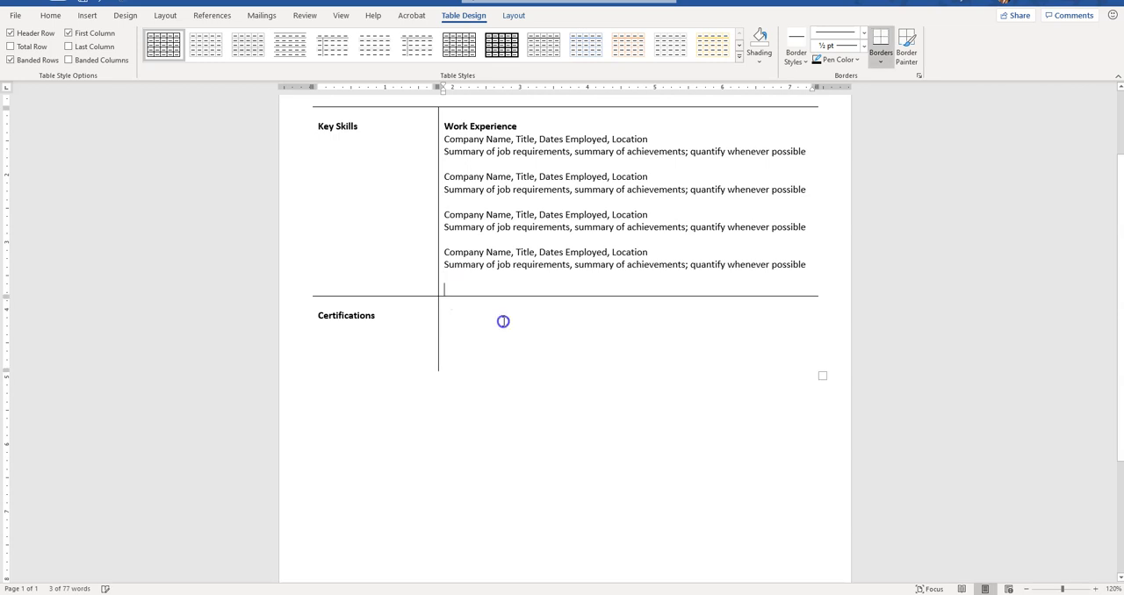
pyautogui.hotkey('ctrl', 'v')
pyautogui.click(437, 306)
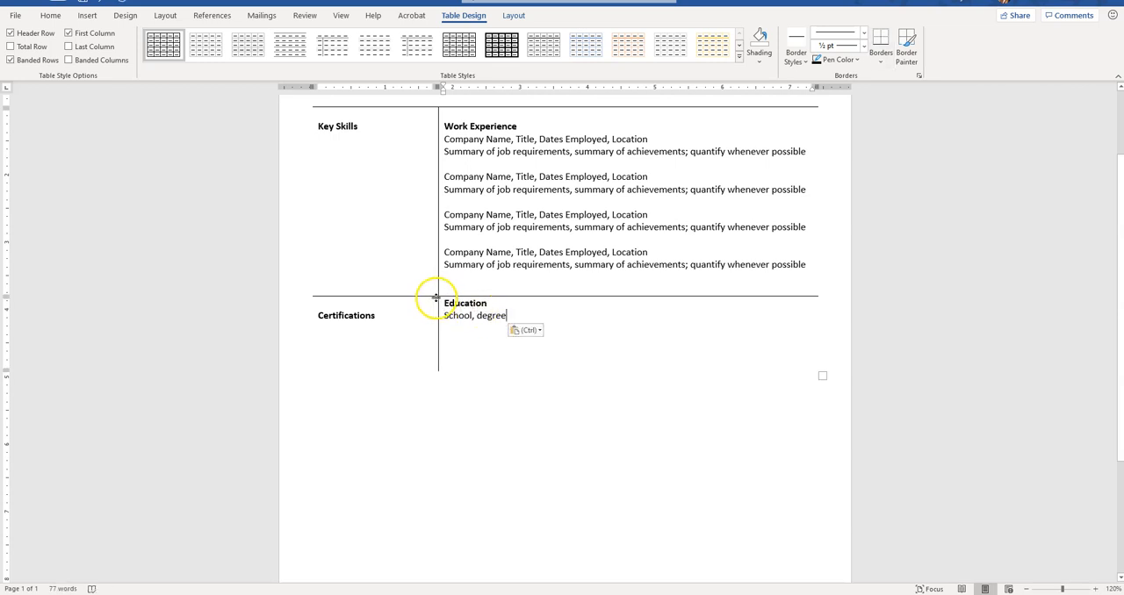
pyautogui.click(438, 305)
pyautogui.click(445, 305)
# Step: Start a bulleted list on the second line below the Key Skills heading
pyautogui.scroll(2, 447, 304)
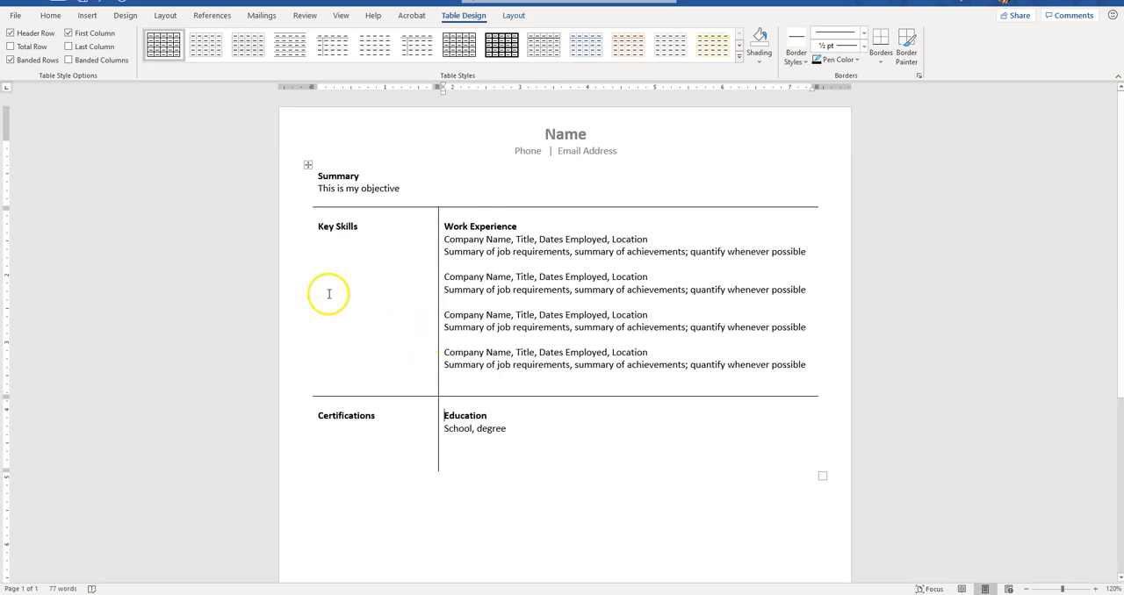
pyautogui.click(322, 252)
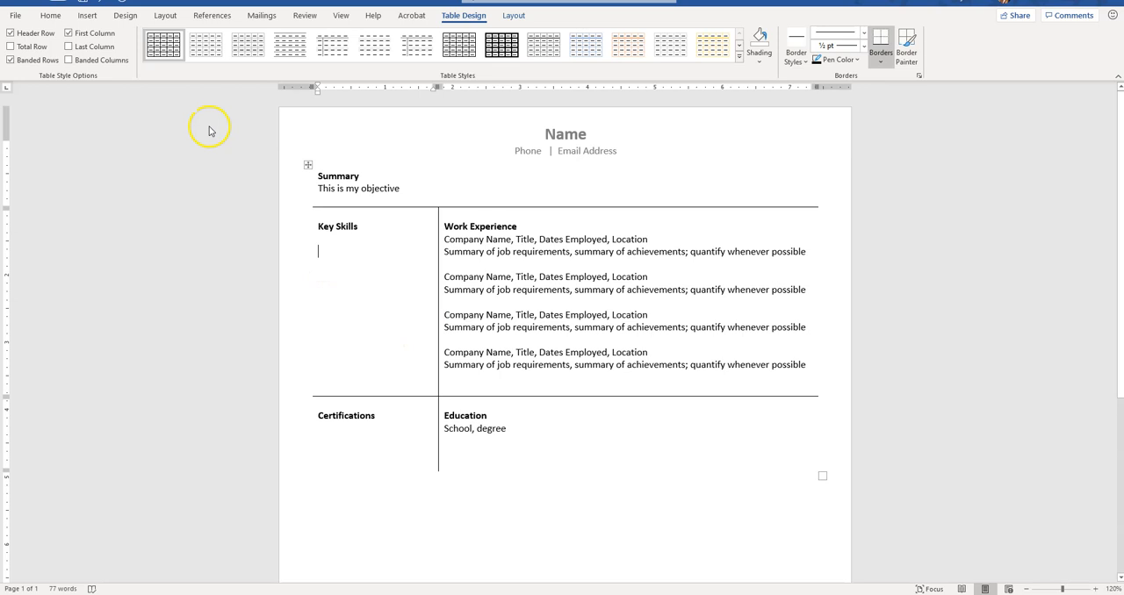
pyautogui.click(50, 15)
pyautogui.click(273, 37)
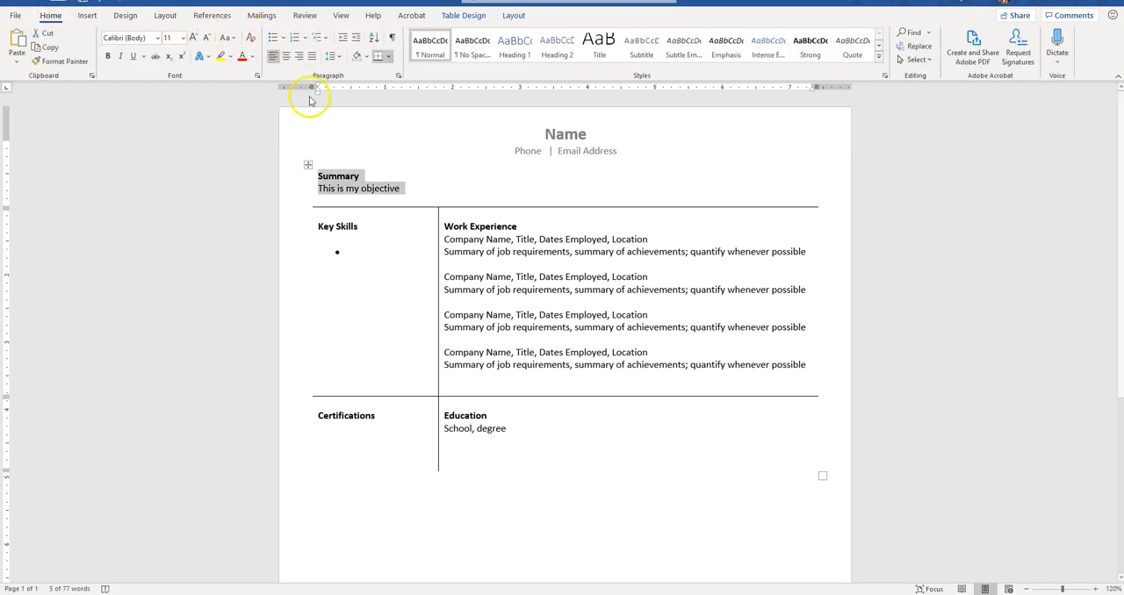
# Step: Decrease the indent of the Key Skills bullet and enter two bulleted items, "Microsoft Word" and "Microsoft Office"
pyautogui.click(347, 260)
pyautogui.click(346, 40)
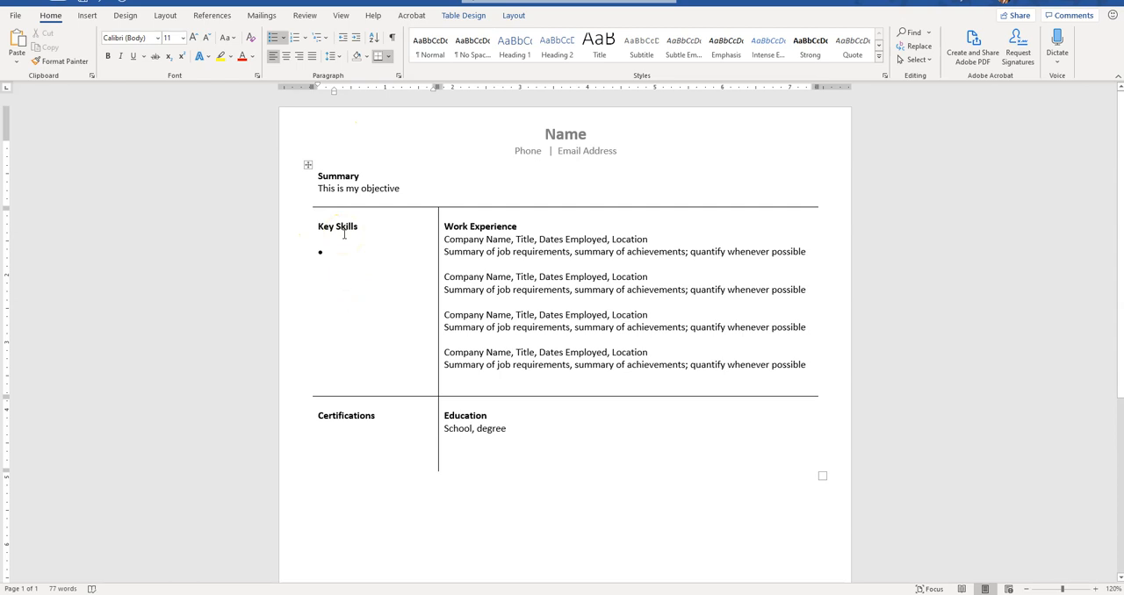
pyautogui.write('Mi')
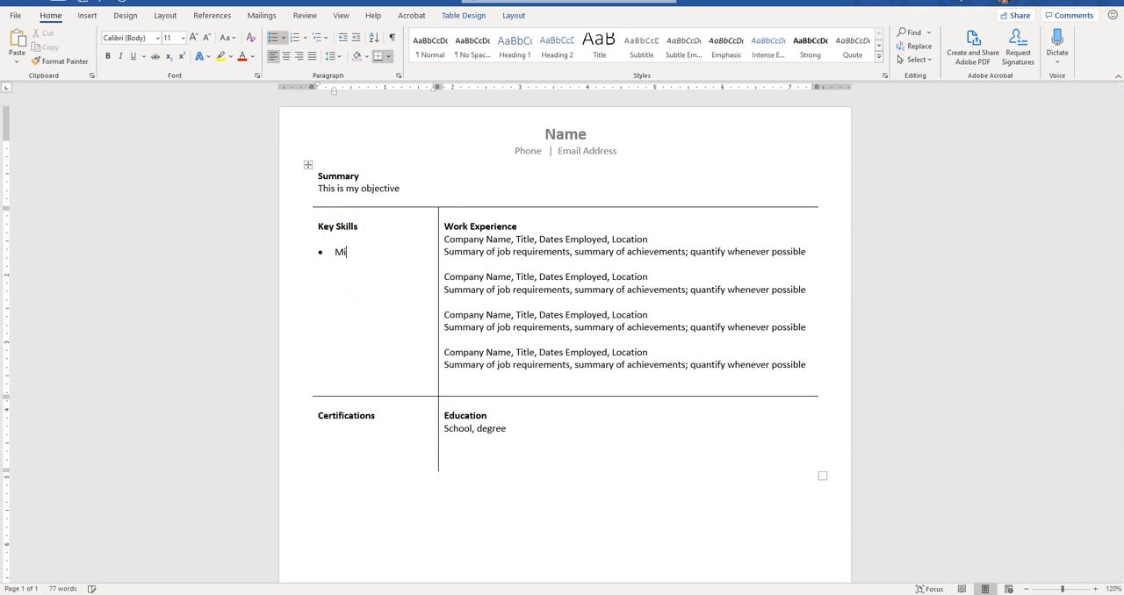
pyautogui.write('crosoft Word')
pyautogui.press('Return')
pyautogui.write('Microsoft Office')
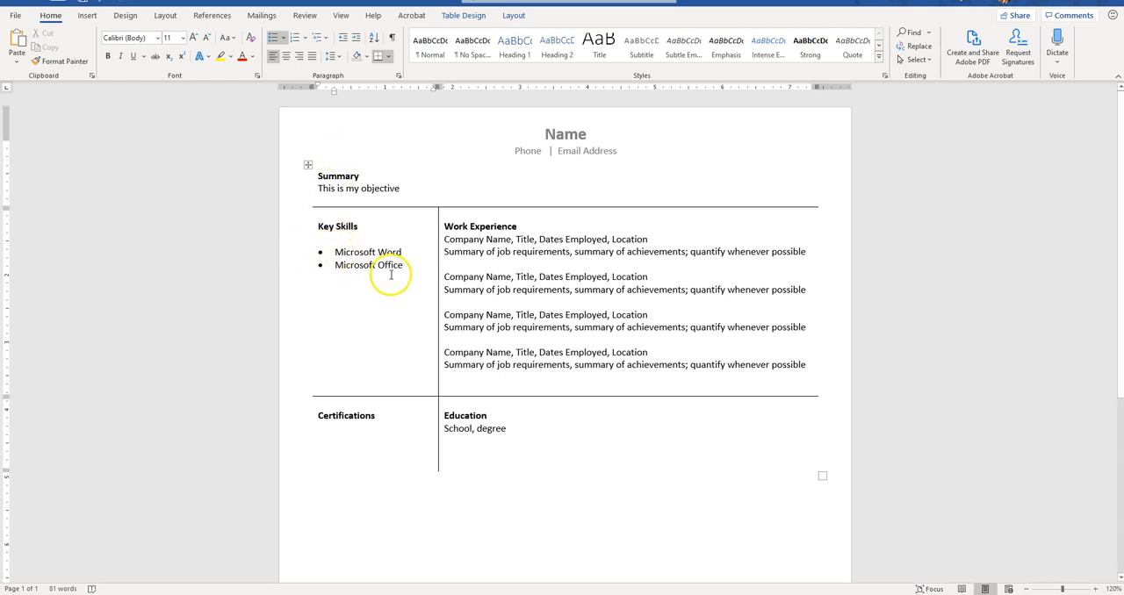
# Step: Start a non-bold bulleted list on a new line below the Certifications heading, with the bullet's indent decreased one level
pyautogui.click(388, 415)
pyautogui.press('Return')
pyautogui.click(108, 55)
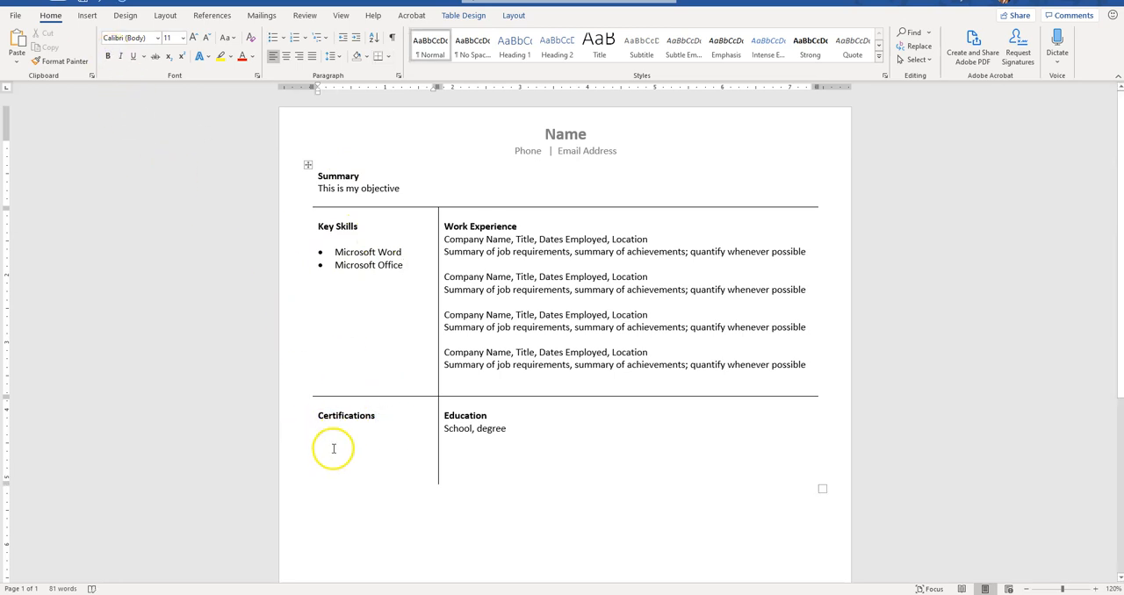
pyautogui.click(274, 40)
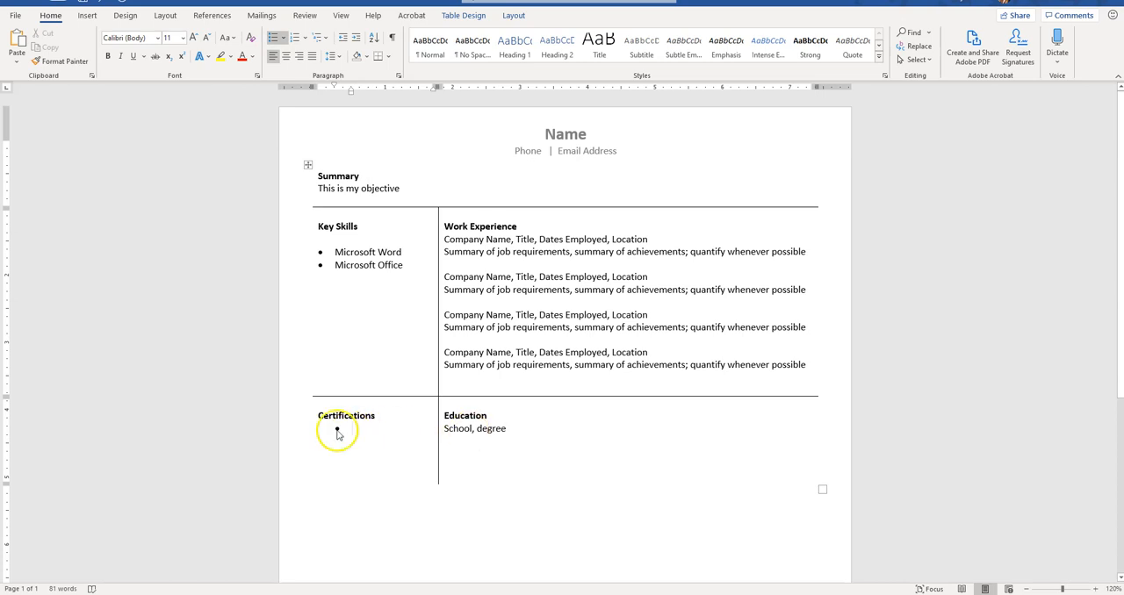
pyautogui.click(347, 42)
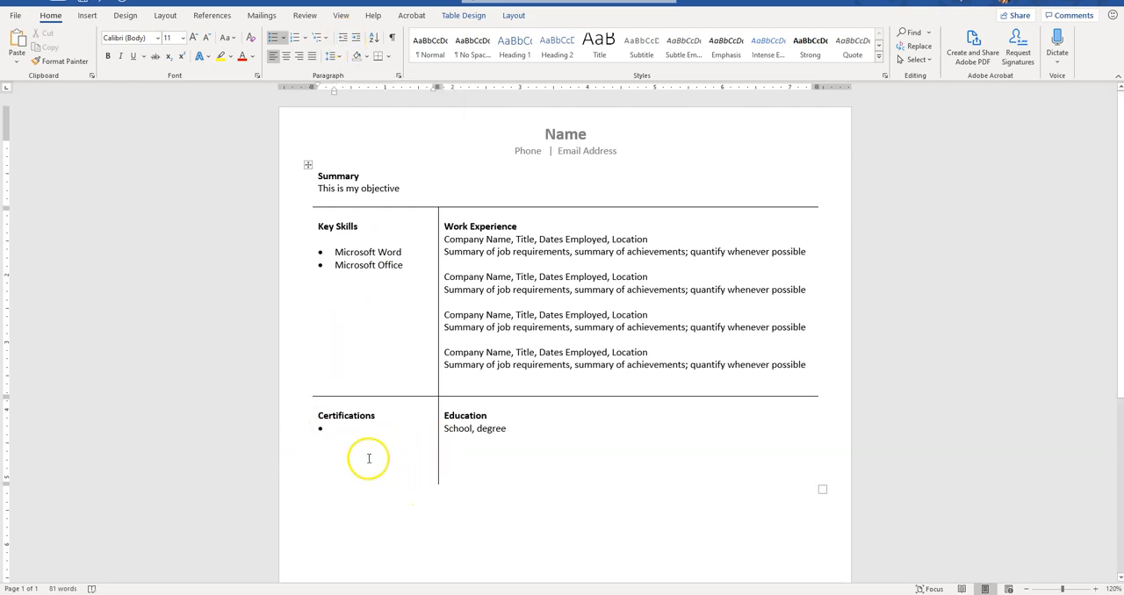
pyautogui.scroll(-4, 358, 451)
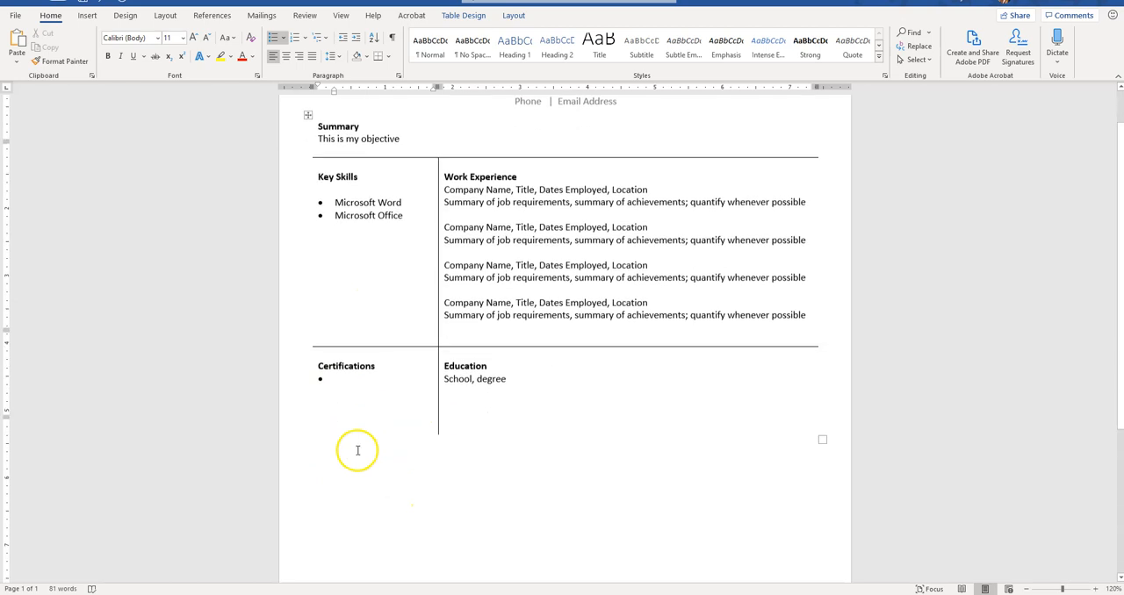
pyautogui.scroll(2, 357, 450)
pyautogui.scroll(2, 357, 450)
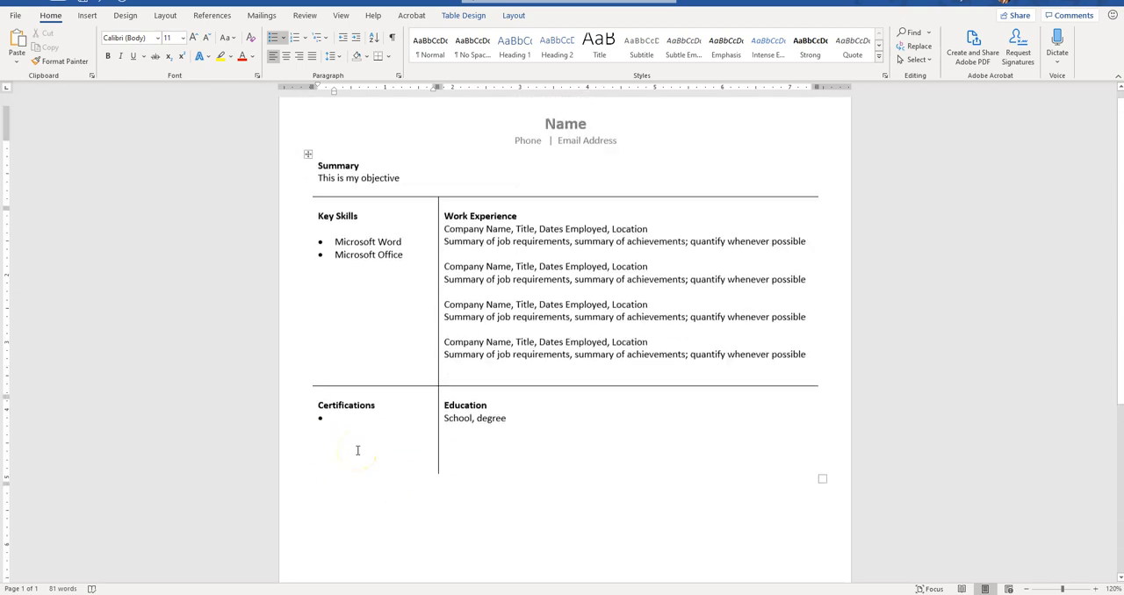